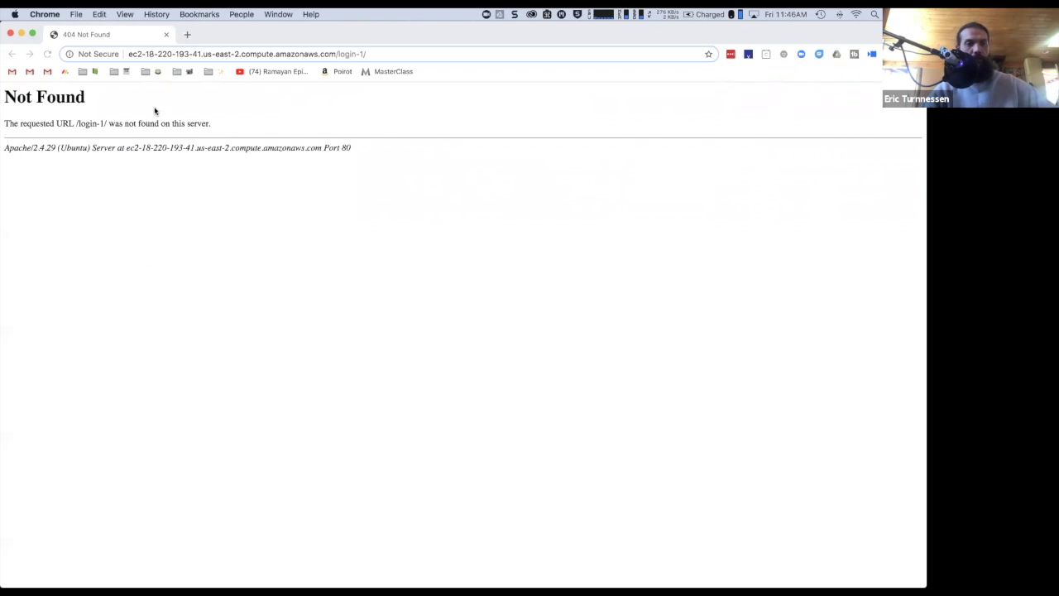
Step: Load training.membermouse.com/ed/, open MemberMouse's Developer Tools and start a new push notification
{"action": "left_click", "coordinate": [166, 51]}
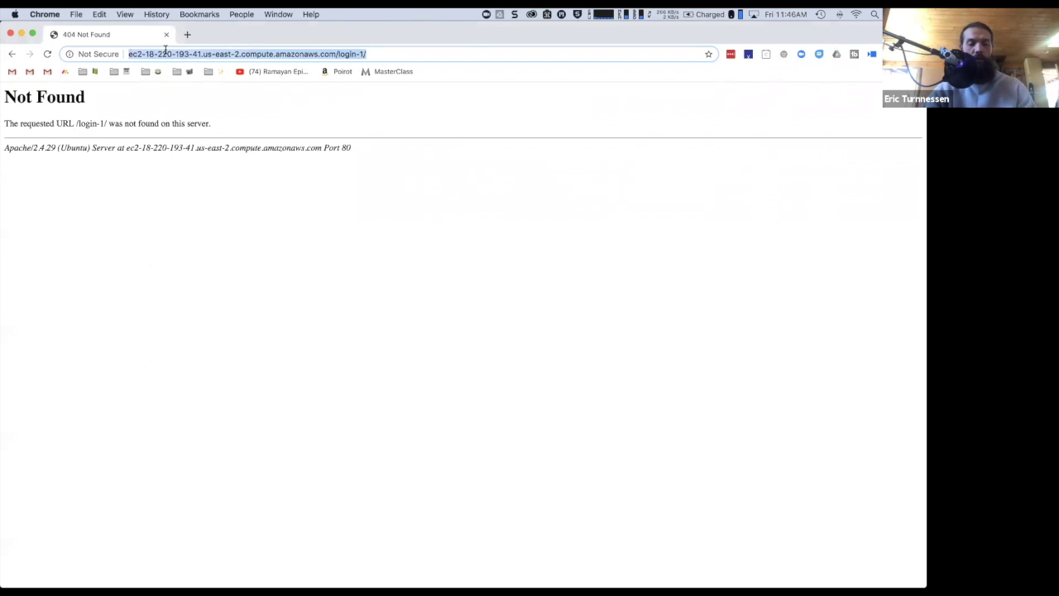
{"action": "type", "text": "train"}
{"action": "key", "text": "Return"}
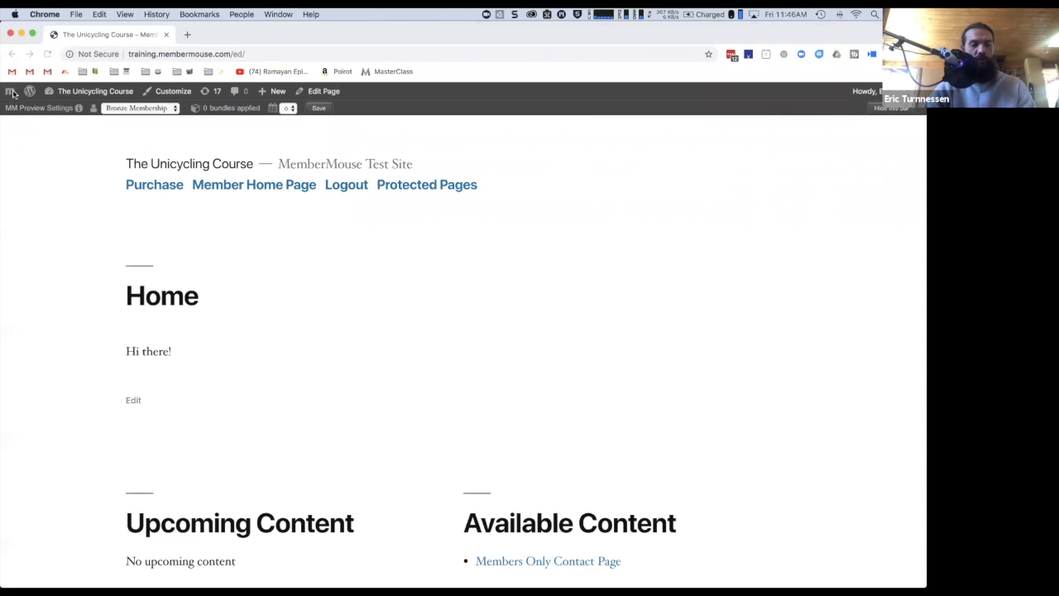
{"action": "left_click", "coordinate": [10, 93]}
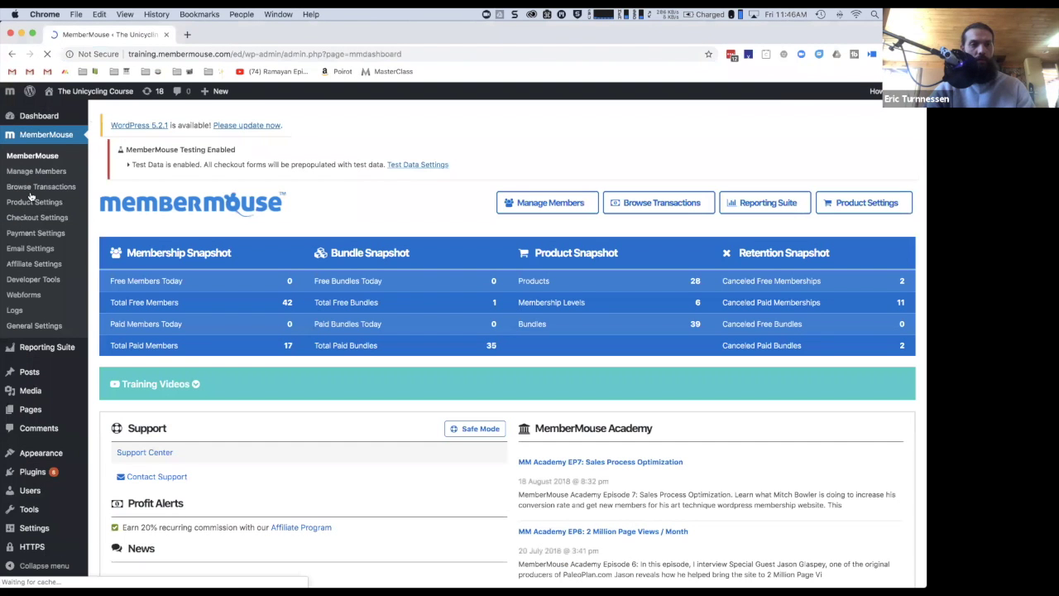
{"action": "left_click", "coordinate": [37, 280]}
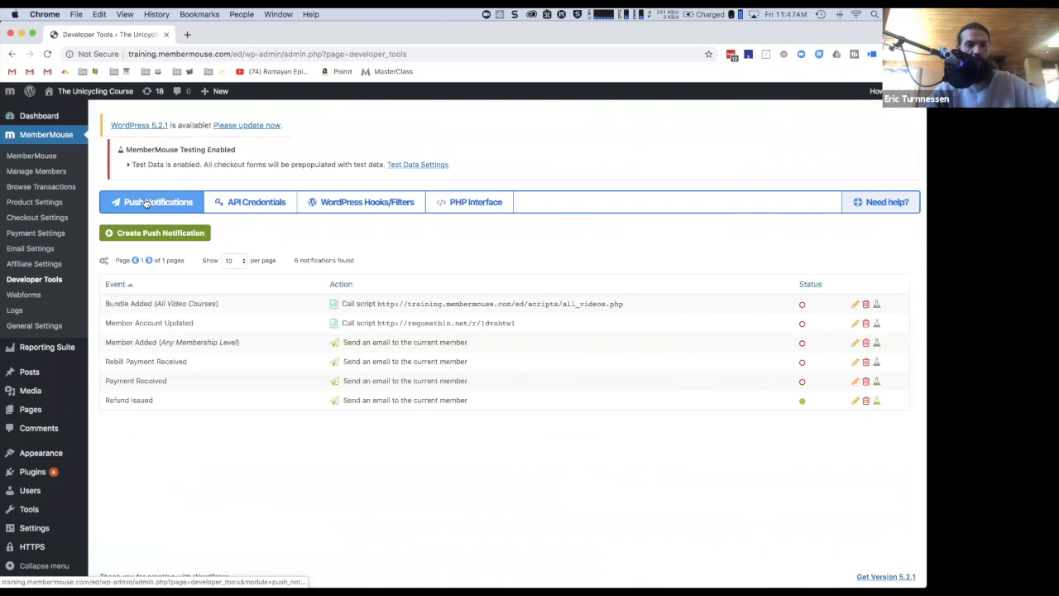
{"action": "left_click", "coordinate": [159, 232]}
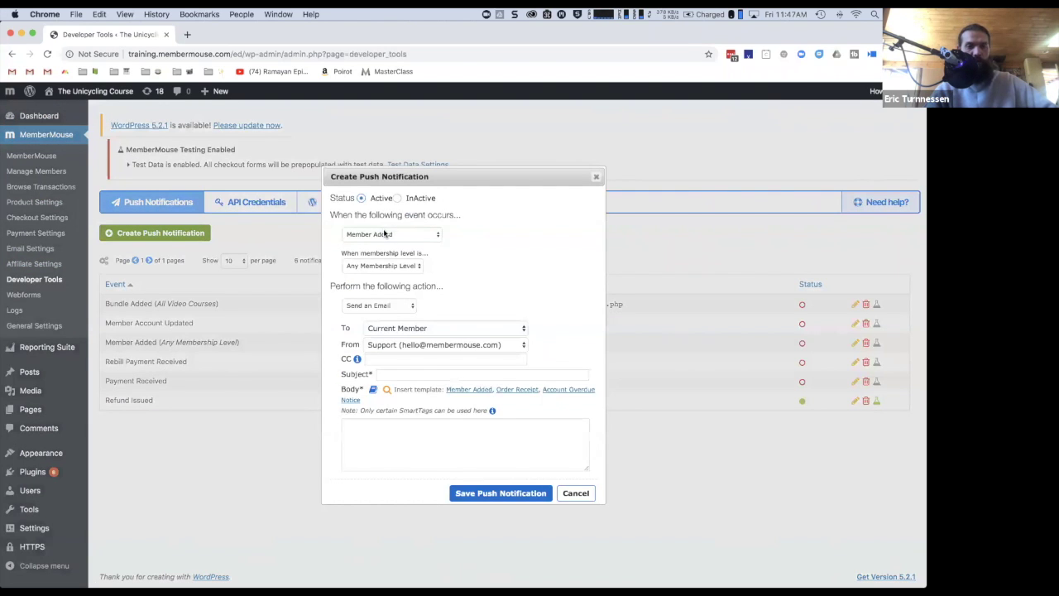
Step: Review the available trigger events, actions and email recipients, keeping Member Added, Send an Email and Current Member
{"action": "left_click", "coordinate": [381, 235]}
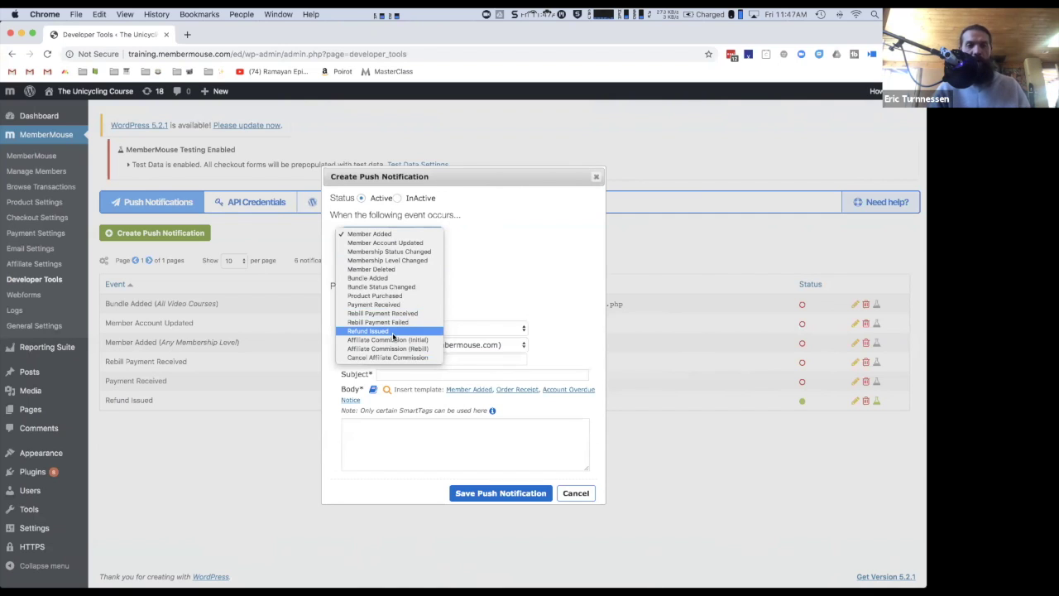
{"action": "left_click", "coordinate": [464, 226]}
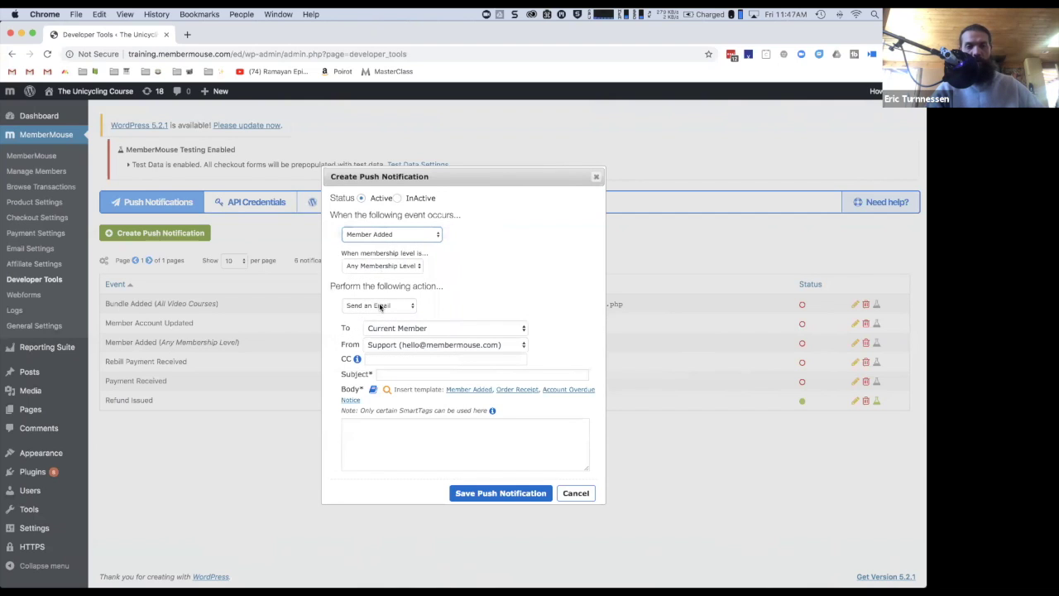
{"action": "left_click", "coordinate": [380, 306]}
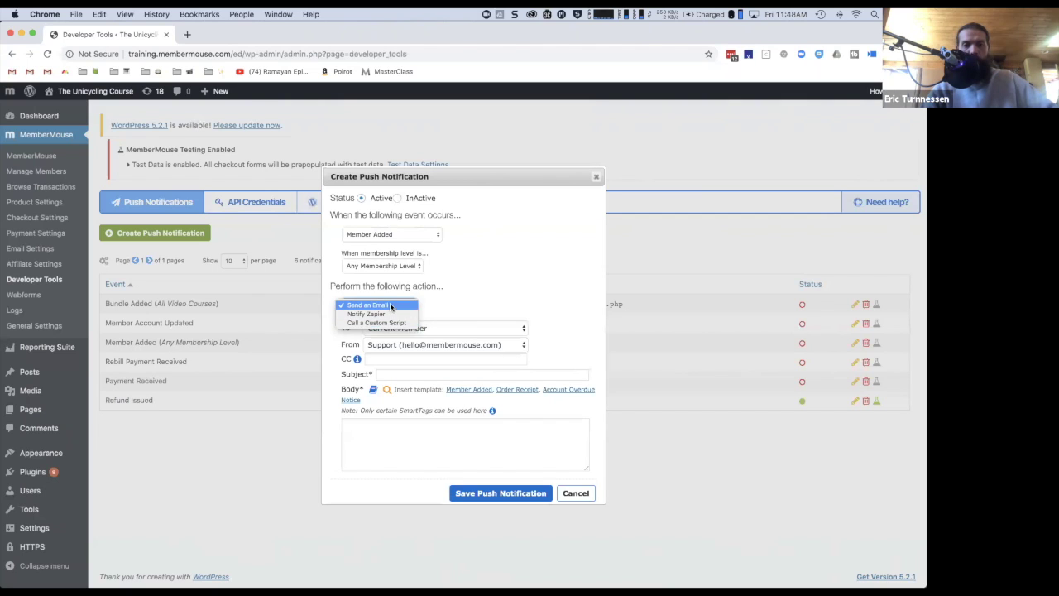
{"action": "left_click", "coordinate": [389, 304]}
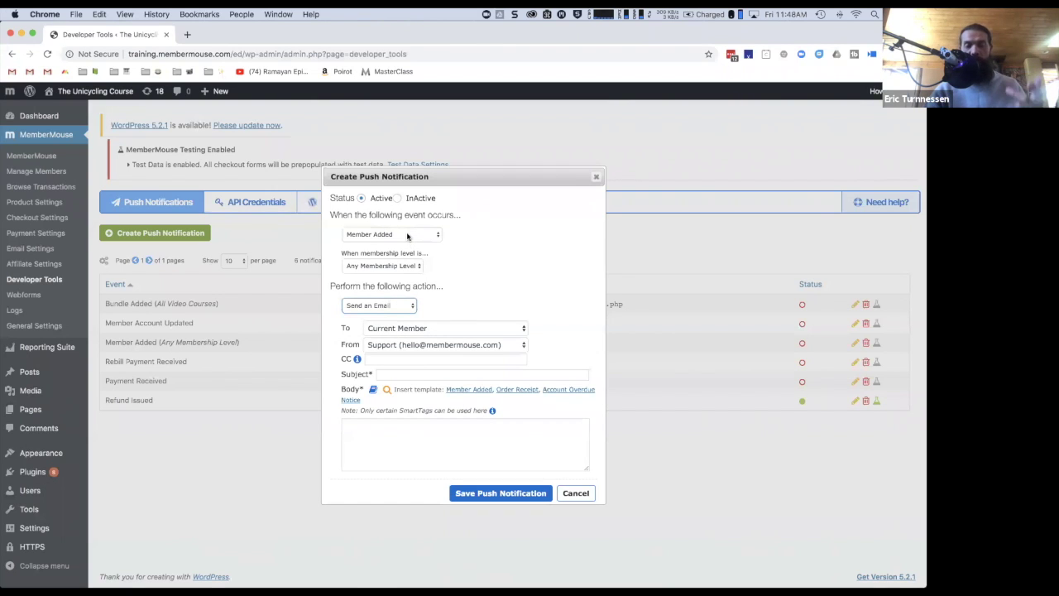
{"action": "left_click", "coordinate": [398, 329]}
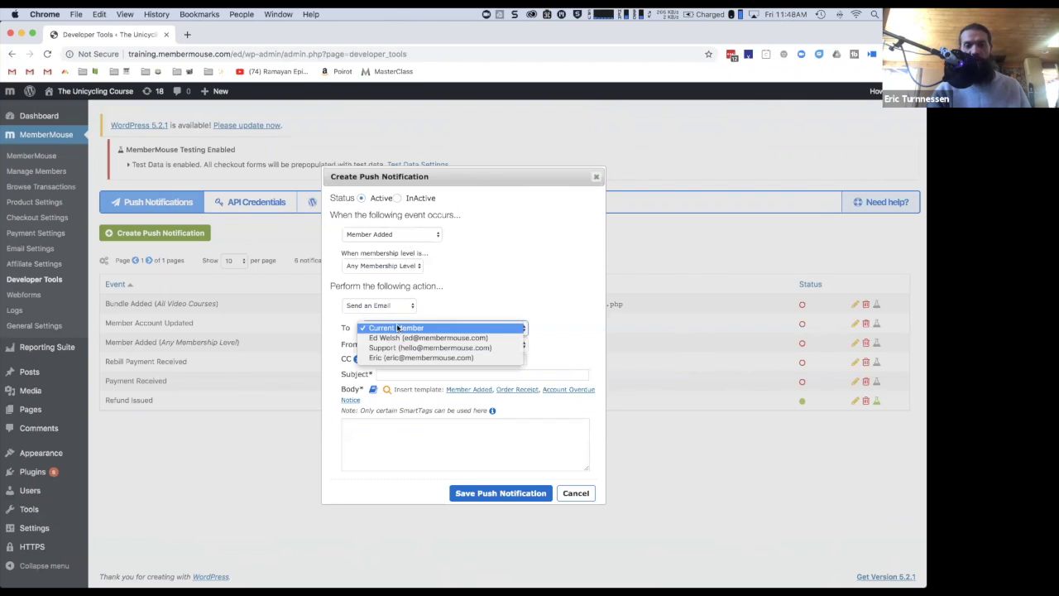
{"action": "left_click", "coordinate": [402, 328]}
Step: Look up the MM_Member_Data member tag in the SmartTag Library and open its documentation
{"action": "left_click", "coordinate": [413, 373]}
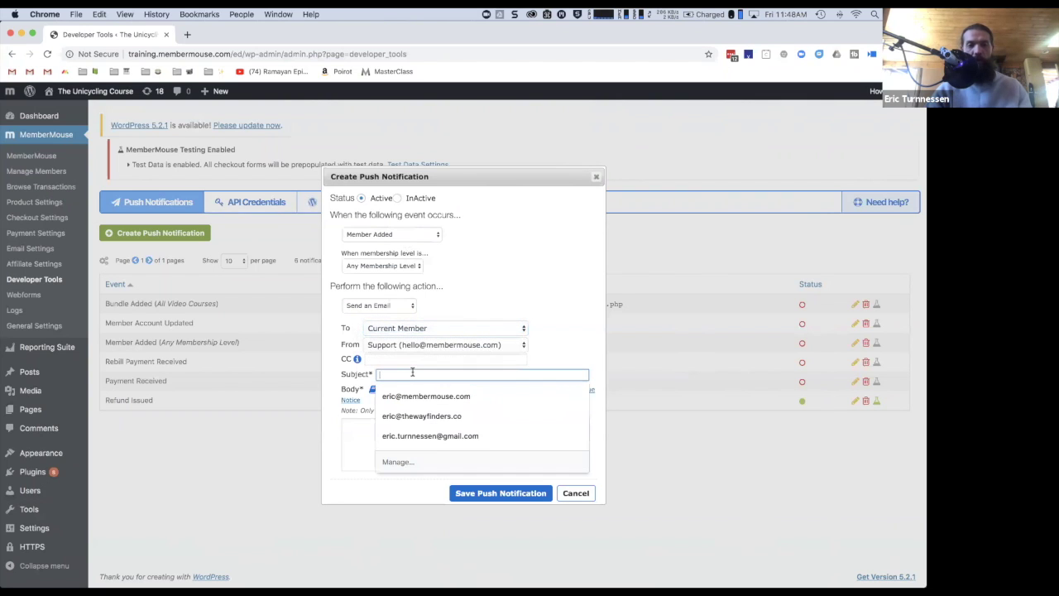
{"action": "left_click", "coordinate": [346, 431]}
{"action": "left_click", "coordinate": [373, 391]}
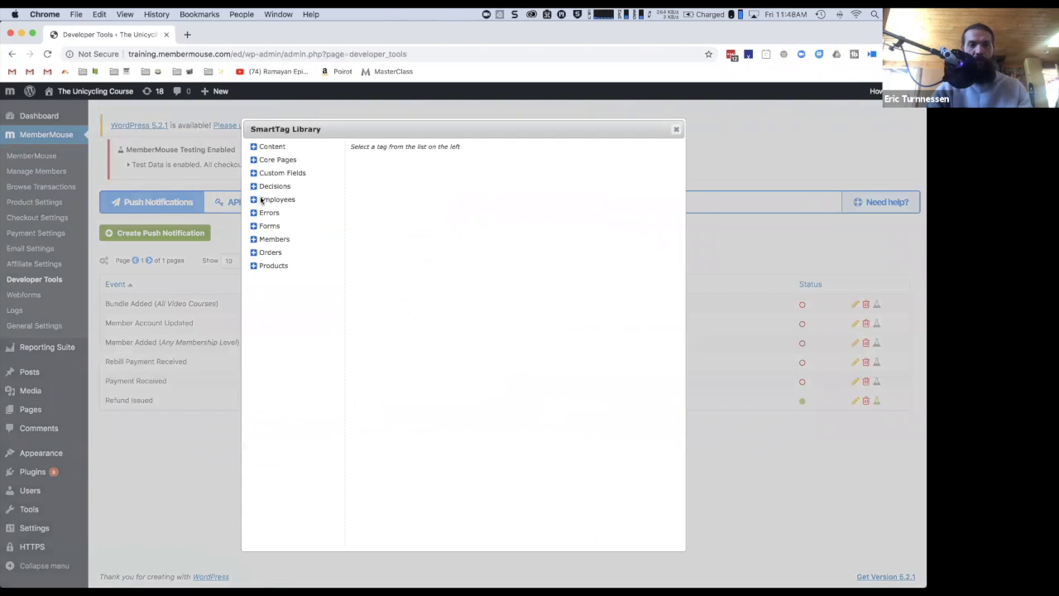
{"action": "left_click", "coordinate": [255, 239]}
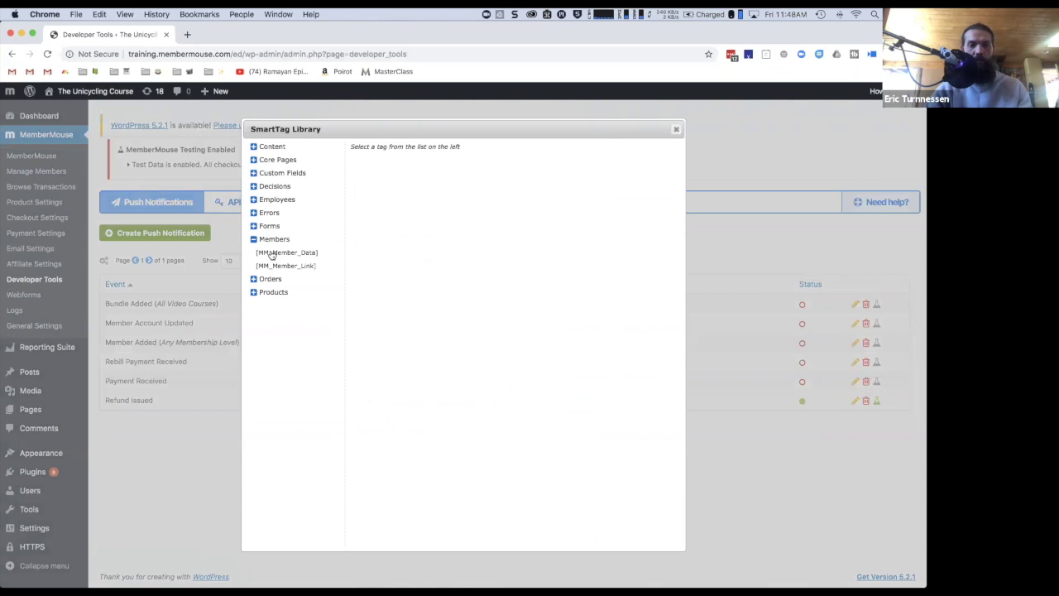
{"action": "right_click", "coordinate": [278, 256]}
{"action": "left_click", "coordinate": [272, 255]}
{"action": "left_click", "coordinate": [271, 256]}
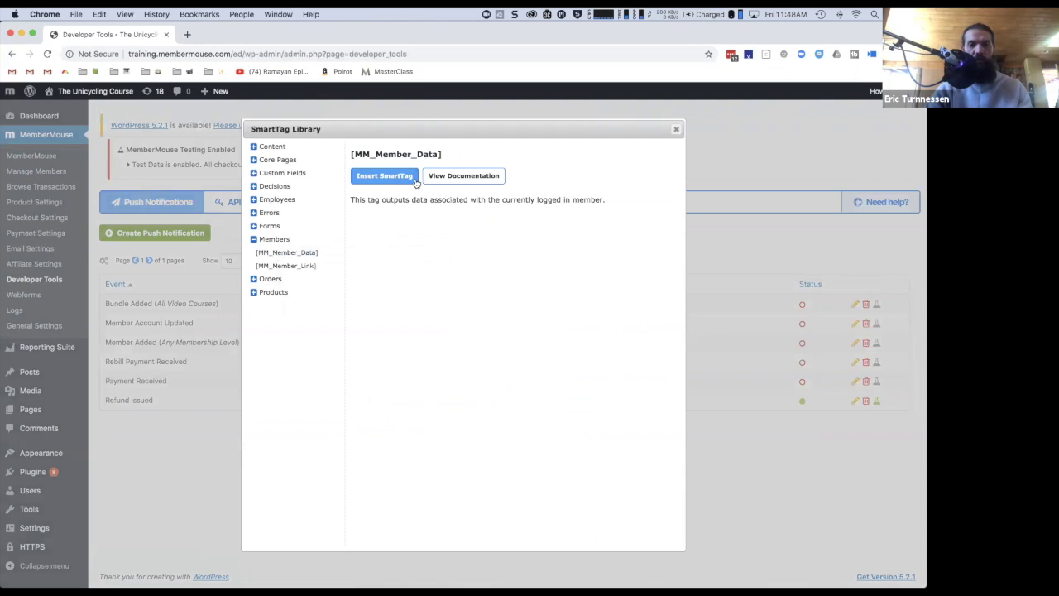
{"action": "left_click", "coordinate": [466, 175]}
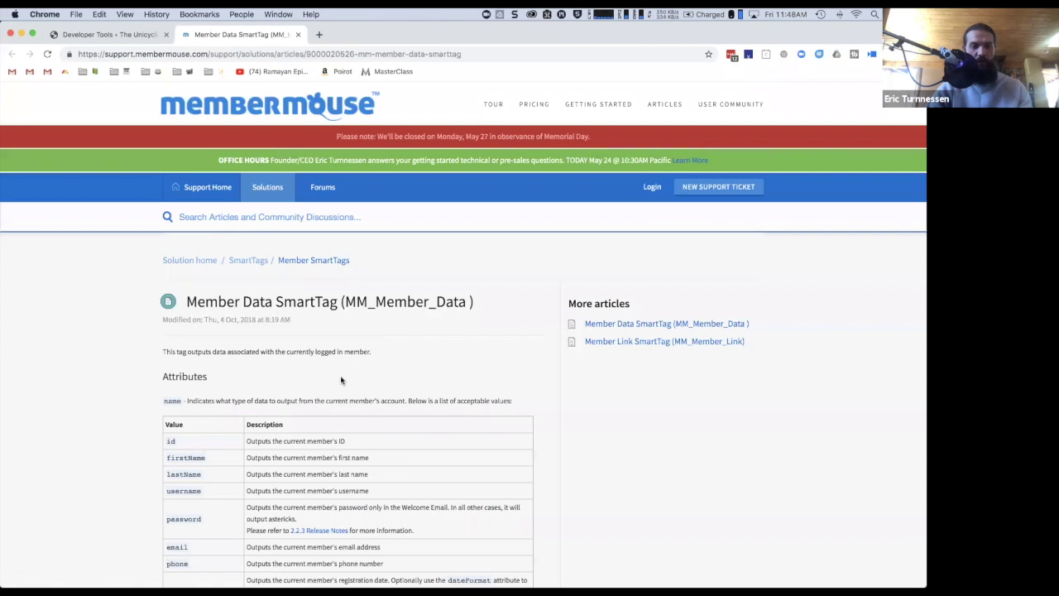
Step: Review the tag's attributes and copy the [MM_Member_Data name='firstName'] example from the Usage section
{"action": "scroll", "coordinate": [189, 463], "scroll_direction": "down", "scroll_amount": 5}
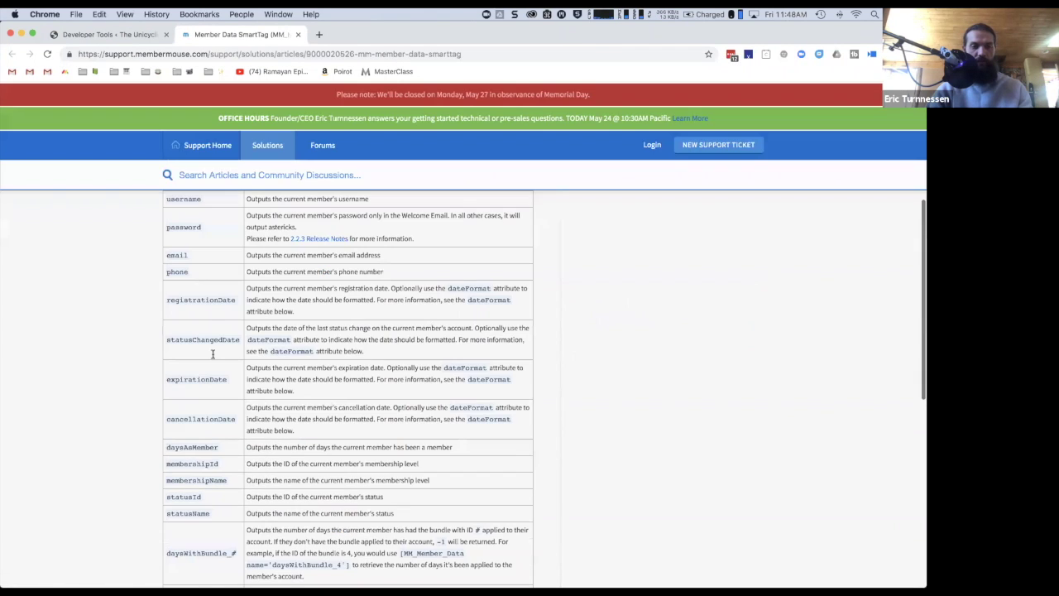
{"action": "scroll", "coordinate": [210, 273], "scroll_direction": "up", "scroll_amount": 3}
{"action": "double_click", "coordinate": [185, 342]}
{"action": "left_click", "coordinate": [210, 345]}
{"action": "double_click", "coordinate": [190, 358]}
{"action": "scroll", "coordinate": [189, 359], "scroll_direction": "down", "scroll_amount": 10}
{"action": "scroll", "coordinate": [189, 358], "scroll_direction": "down", "scroll_amount": 6}
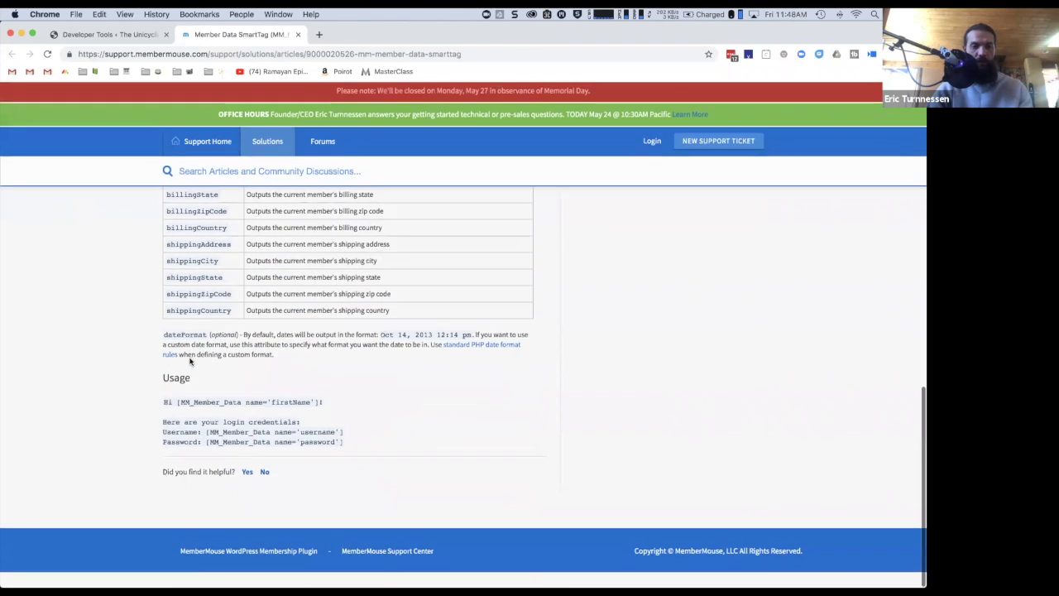
{"action": "left_click_drag", "start_coordinate": [344, 445], "coordinate": [248, 436]}
{"action": "left_click", "coordinate": [207, 435]}
{"action": "left_click_drag", "start_coordinate": [316, 405], "coordinate": [178, 404]}
{"action": "key", "text": "super+c"}
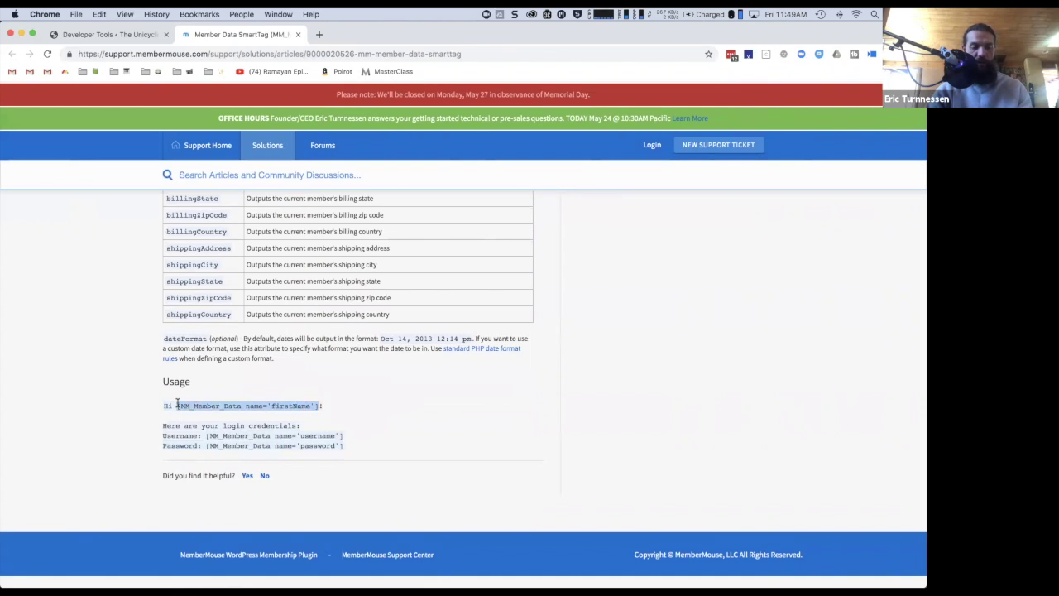
Step: Return to the push notification and set its subject to "Welcome" followed by the copied first-name SmartTag
{"action": "left_click", "coordinate": [147, 37]}
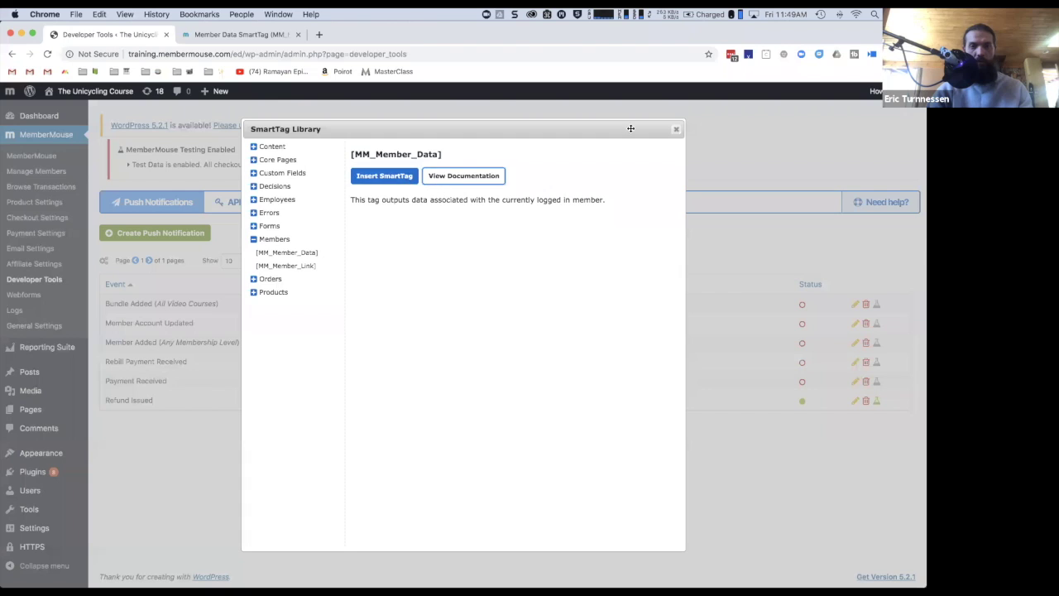
{"action": "left_click", "coordinate": [675, 129]}
{"action": "left_click", "coordinate": [385, 374]}
{"action": "type", "text": "We"}
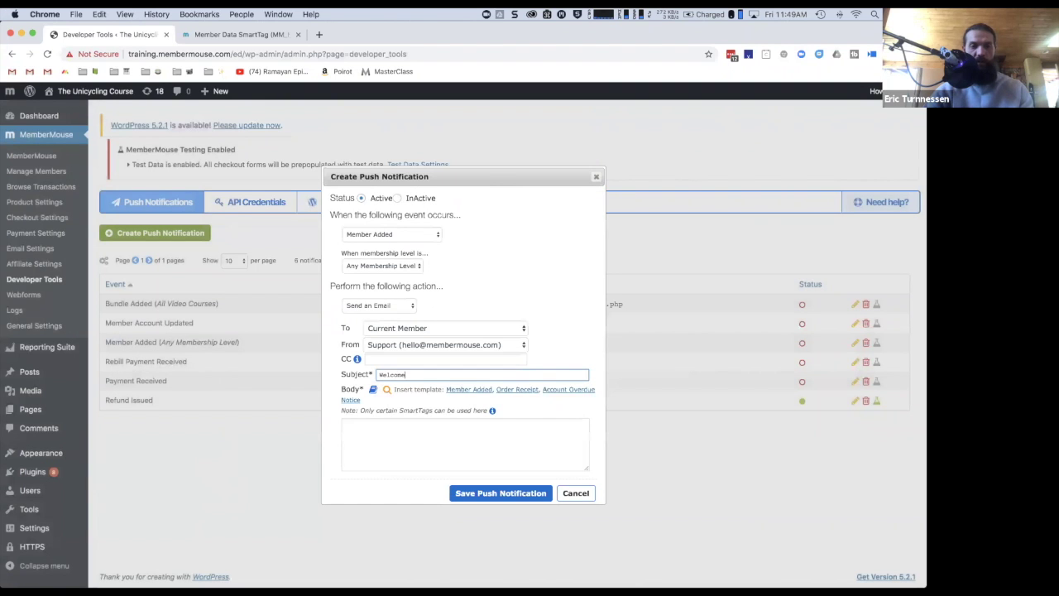
{"action": "type", "text": "lcome"}
{"action": "key", "text": "super+v"}
{"action": "left_click_drag", "start_coordinate": [376, 374], "coordinate": [534, 375]}
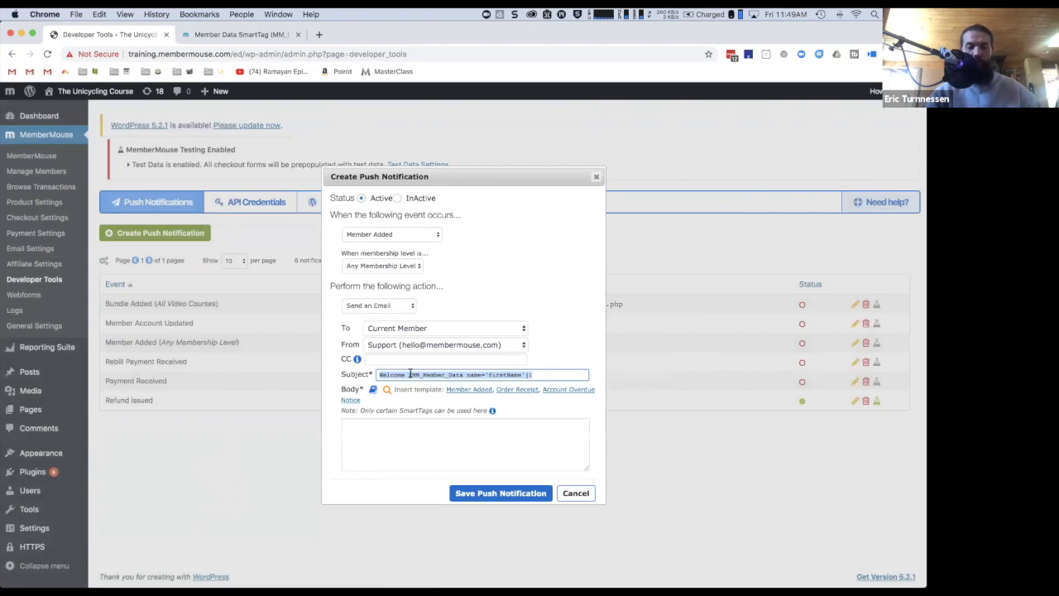
Step: Enter "Body" as the email body and save the push notification
{"action": "left_click", "coordinate": [478, 425]}
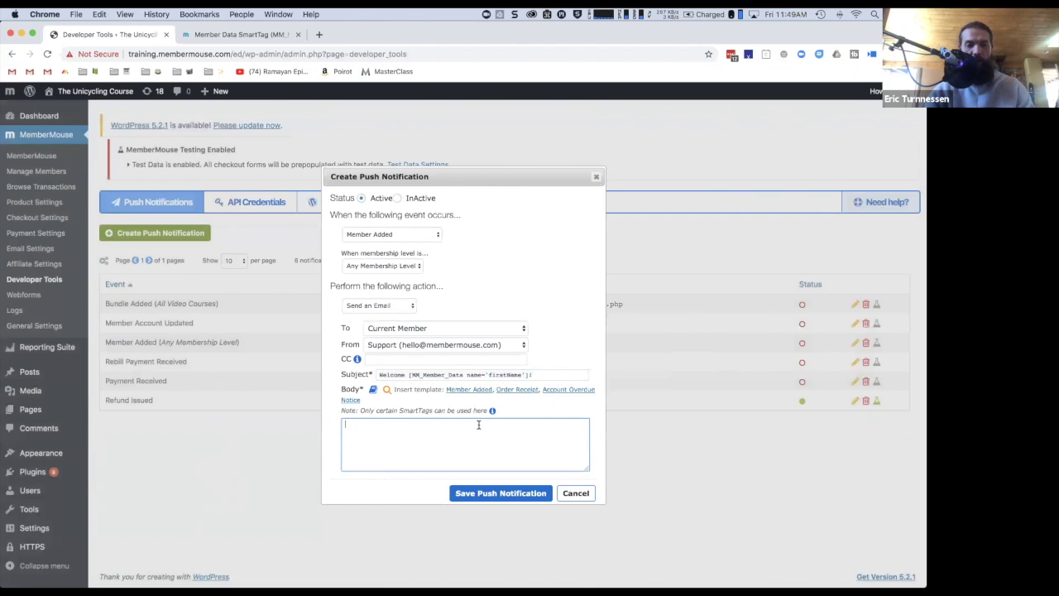
{"action": "type", "text": "Body"}
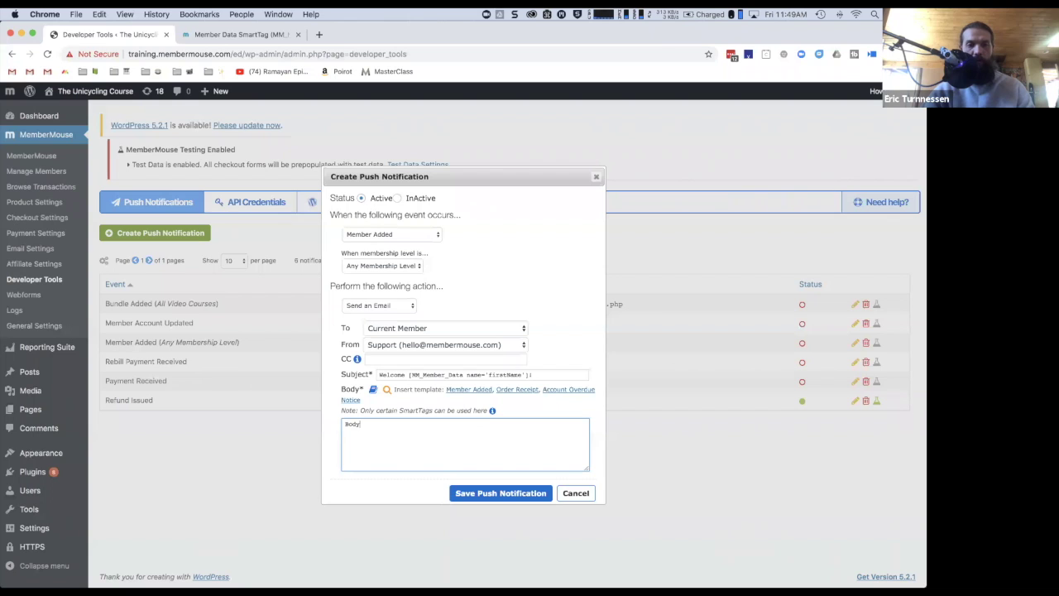
{"action": "left_click", "coordinate": [492, 493]}
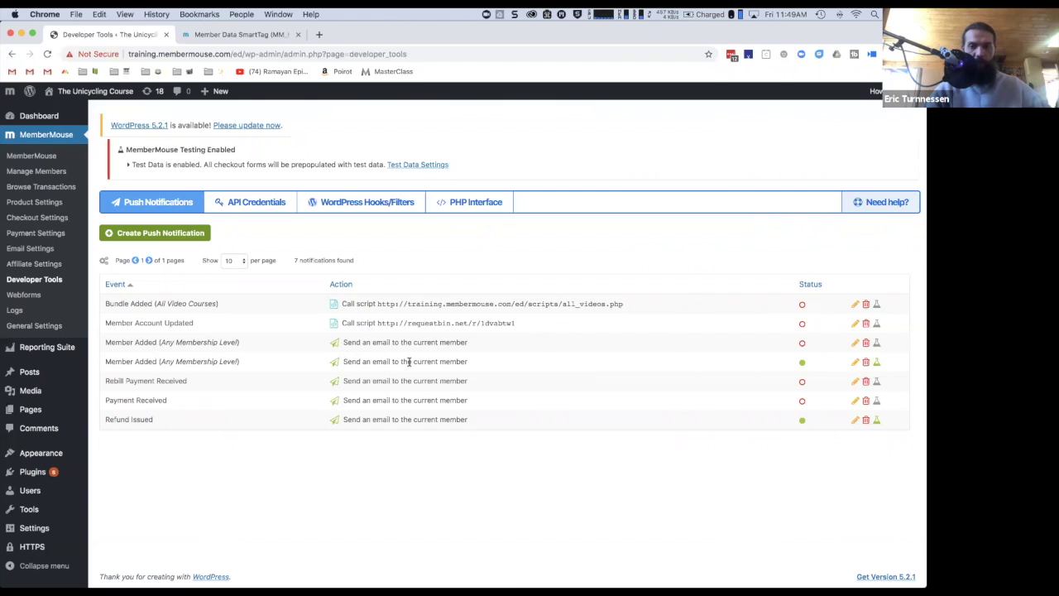
Step: Edit the active Member Added notification so it triggers on Bundle Added for the Audio Course 1 bundle
{"action": "left_click_drag", "start_coordinate": [104, 364], "coordinate": [239, 362]}
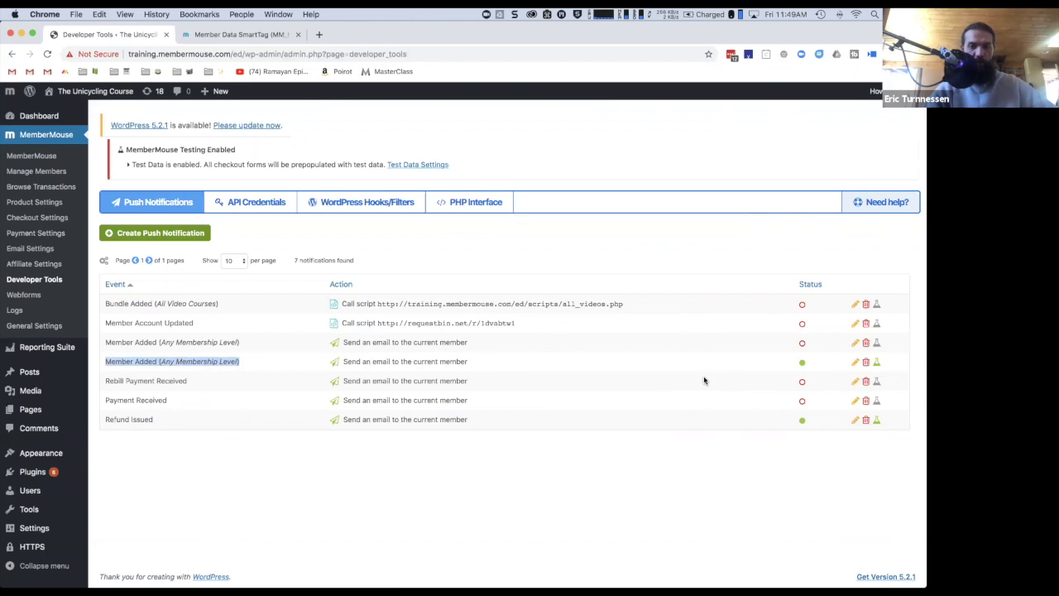
{"action": "left_click", "coordinate": [857, 363]}
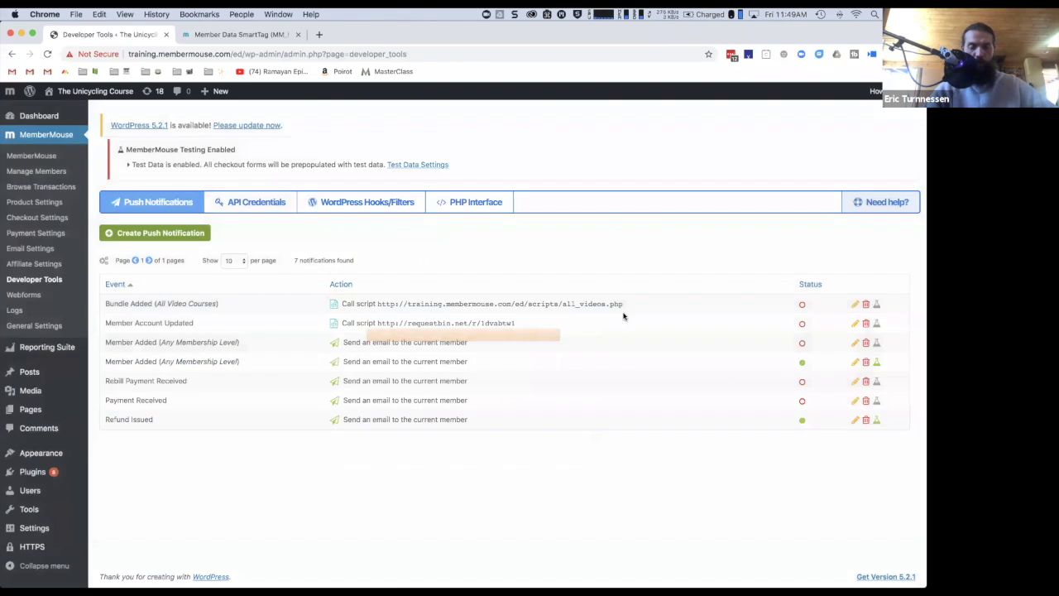
{"action": "left_click", "coordinate": [393, 266]}
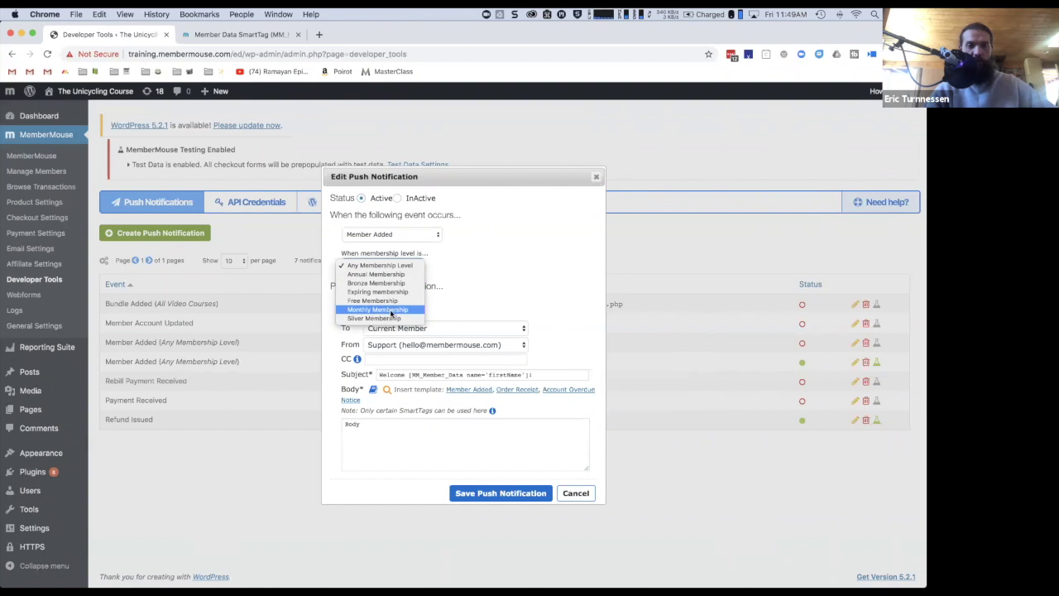
{"action": "left_click", "coordinate": [436, 250]}
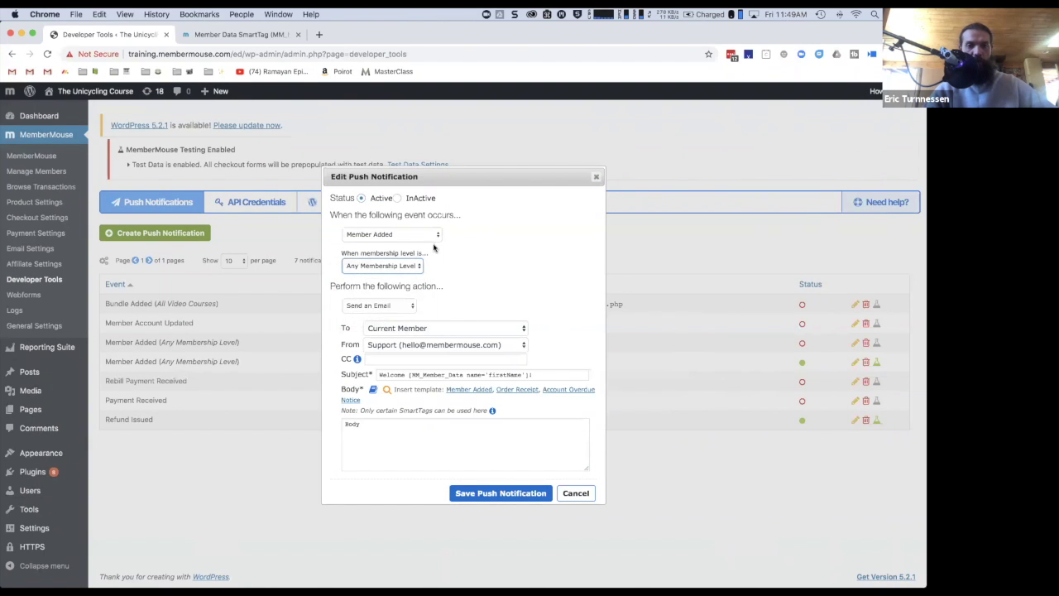
{"action": "left_click", "coordinate": [397, 327]}
{"action": "left_click", "coordinate": [418, 305]}
{"action": "left_click", "coordinate": [413, 237]}
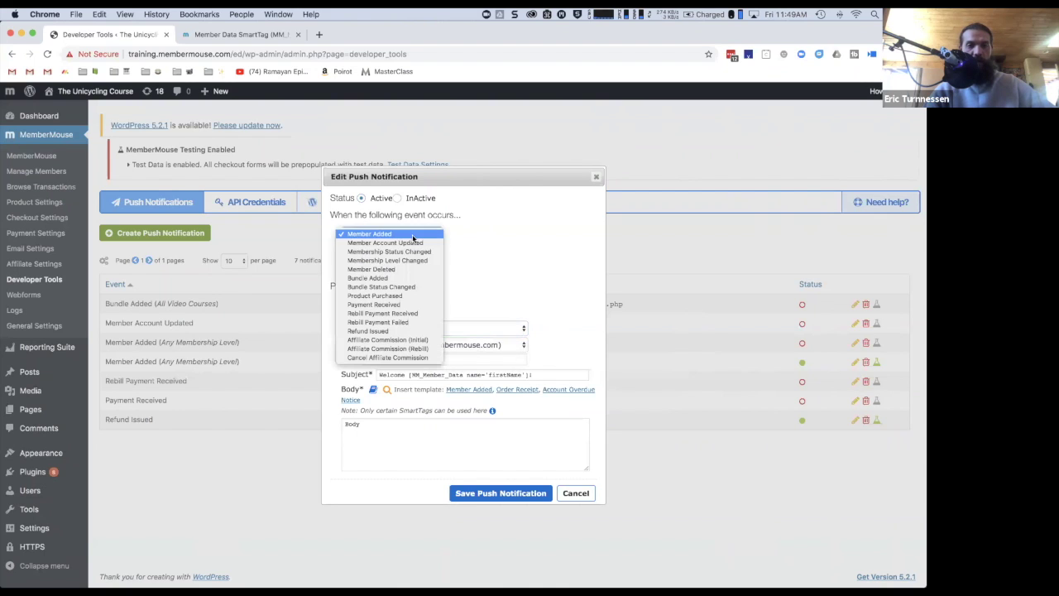
{"action": "left_click", "coordinate": [389, 278]}
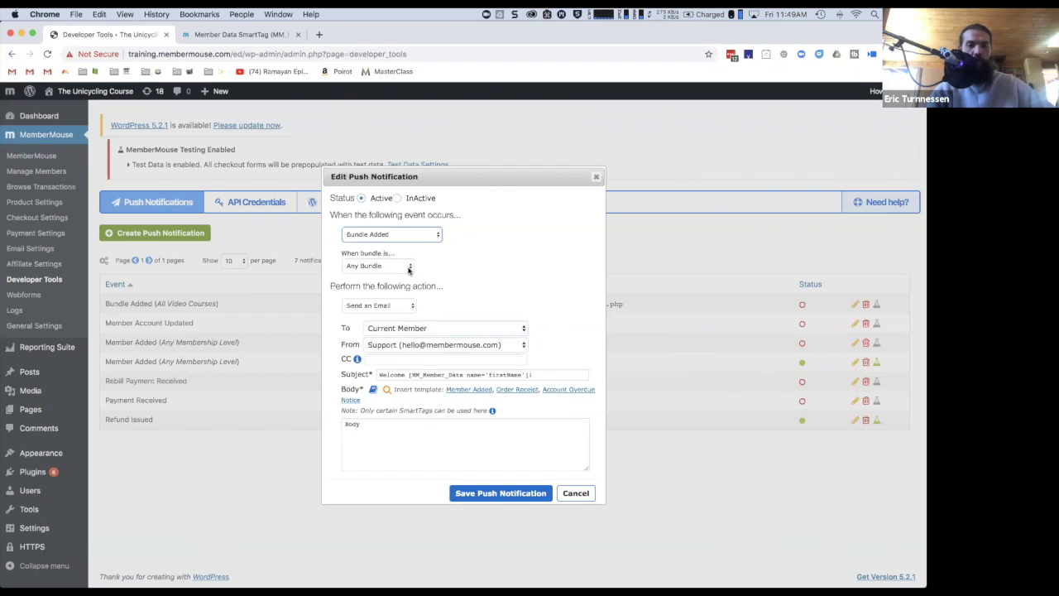
{"action": "left_click", "coordinate": [406, 267]}
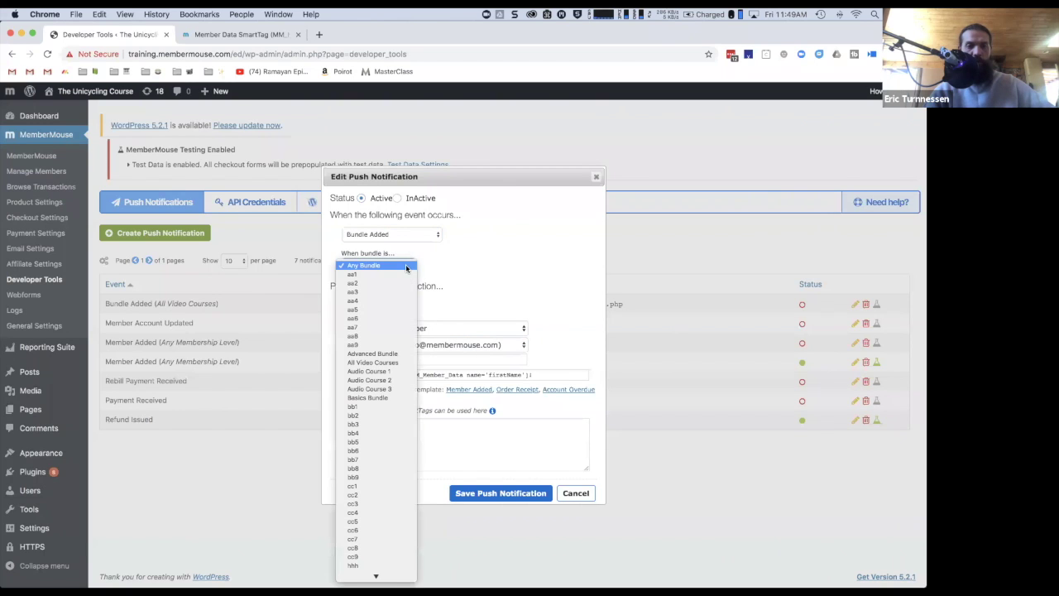
{"action": "left_click", "coordinate": [379, 371]}
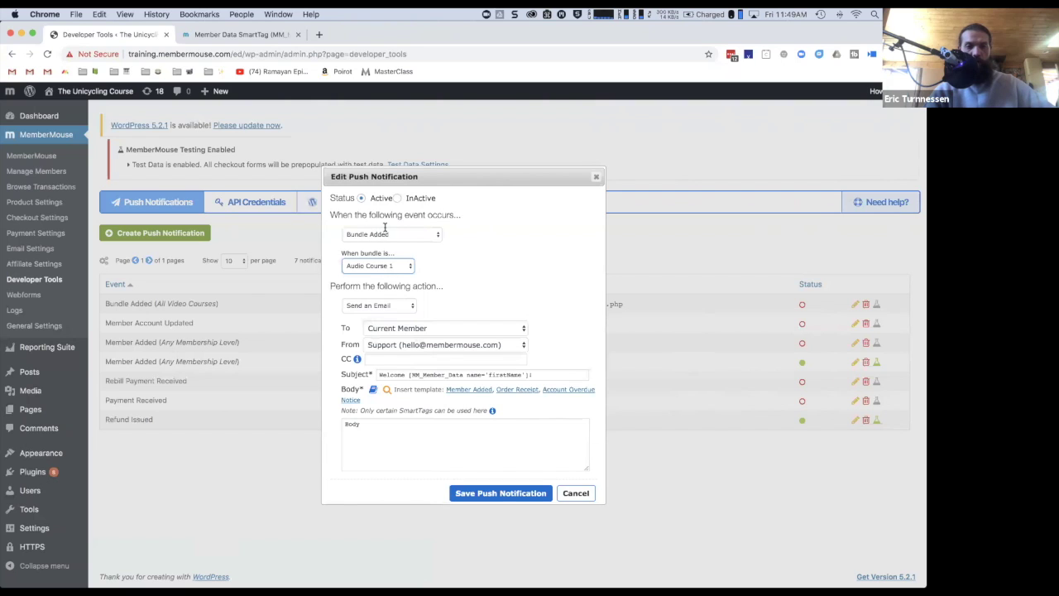
Step: Address the notification email to the last employee in the recipient list and replace the subject with "Notification"
{"action": "left_click", "coordinate": [409, 329]}
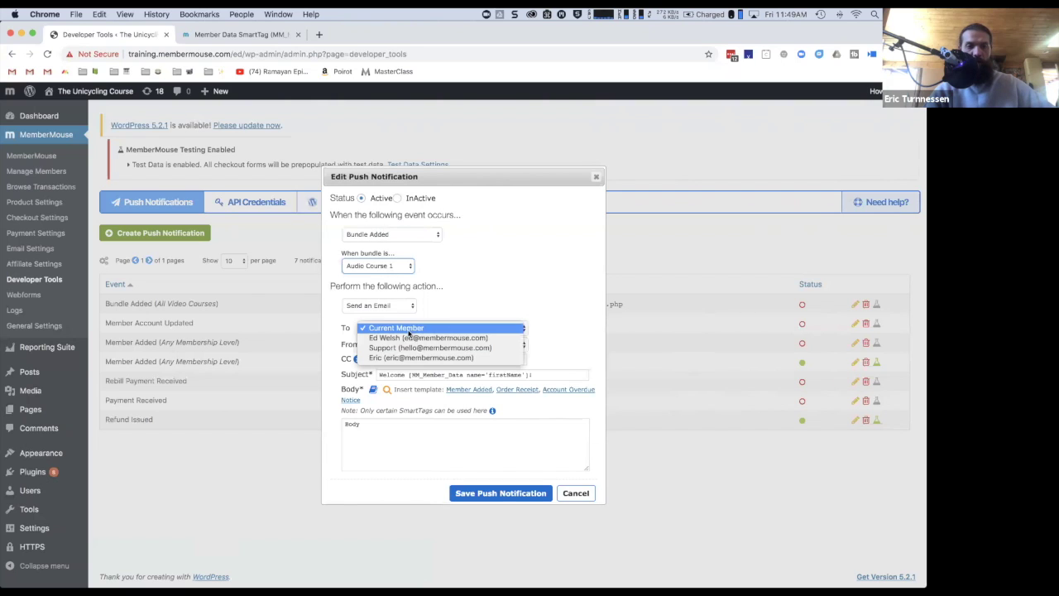
{"action": "left_click", "coordinate": [405, 356]}
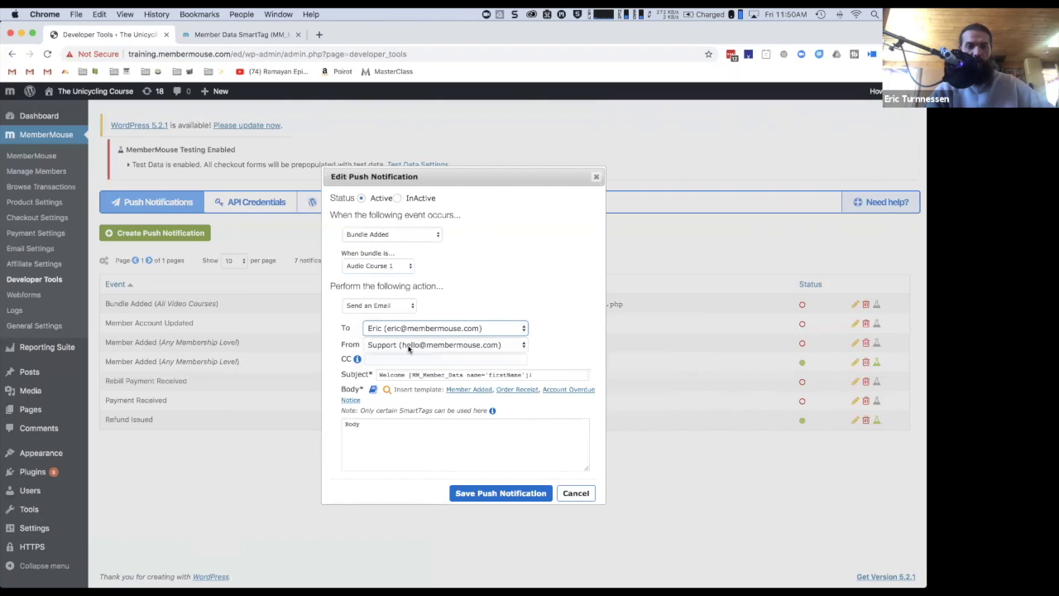
{"action": "left_click", "coordinate": [409, 374]}
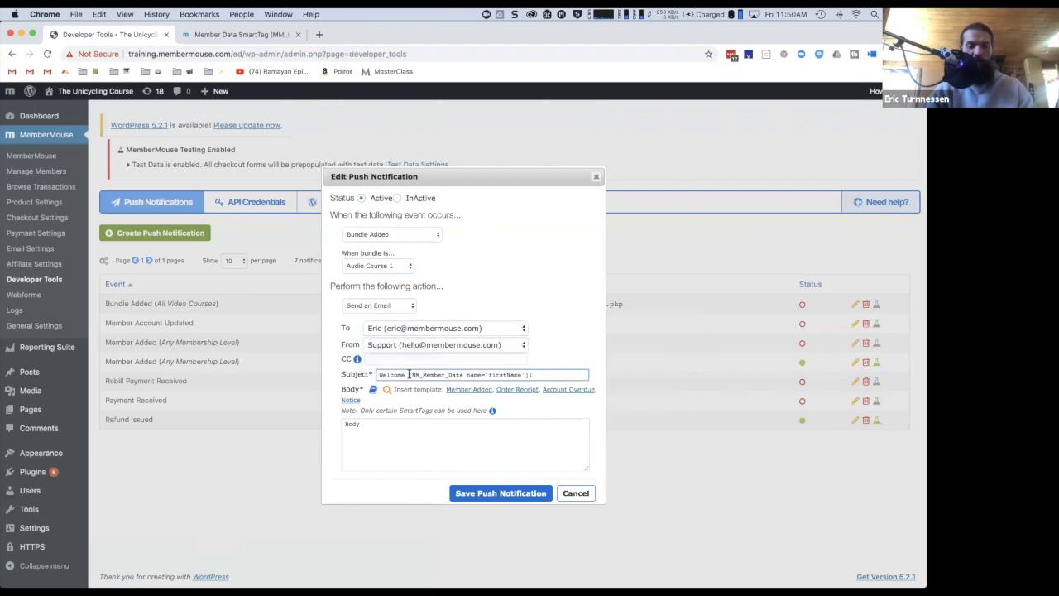
{"action": "triple_click", "coordinate": [409, 374]}
{"action": "type", "text": "No"}
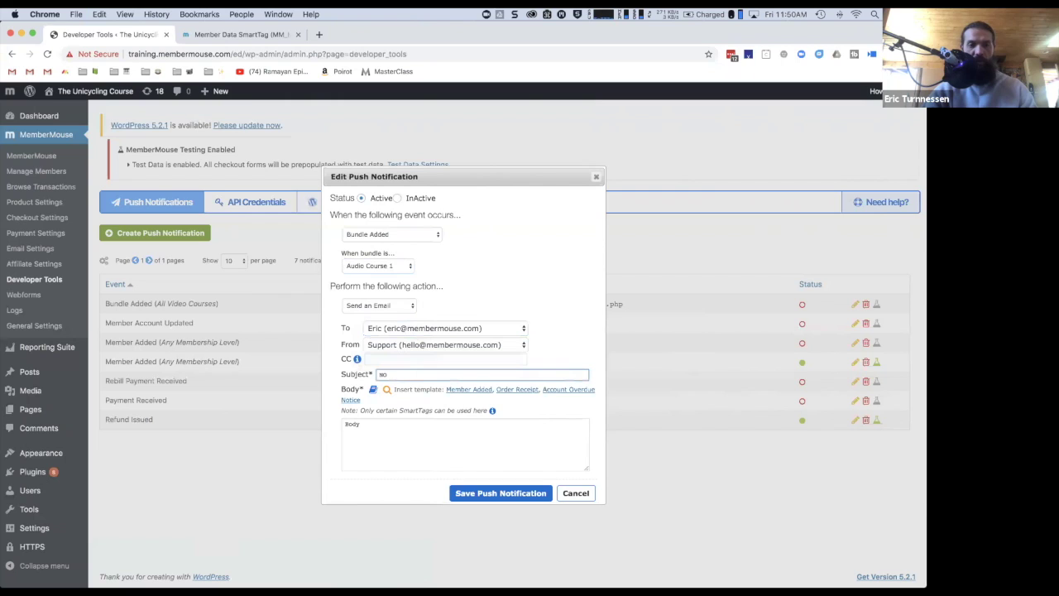
{"action": "type", "text": "tification"}
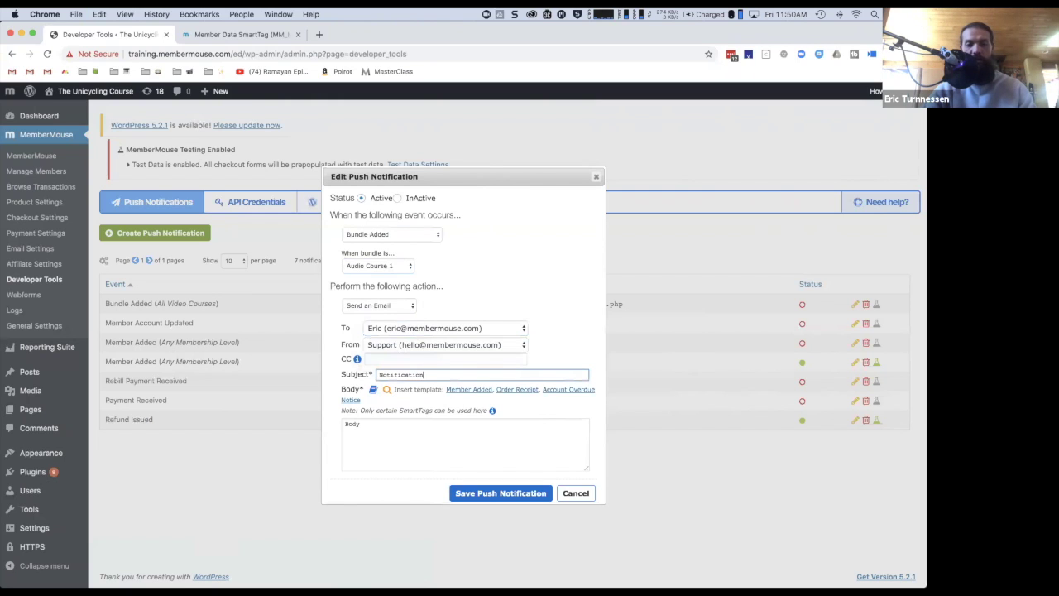
{"action": "triple_click", "coordinate": [429, 373]}
{"action": "key", "text": "super+c"}
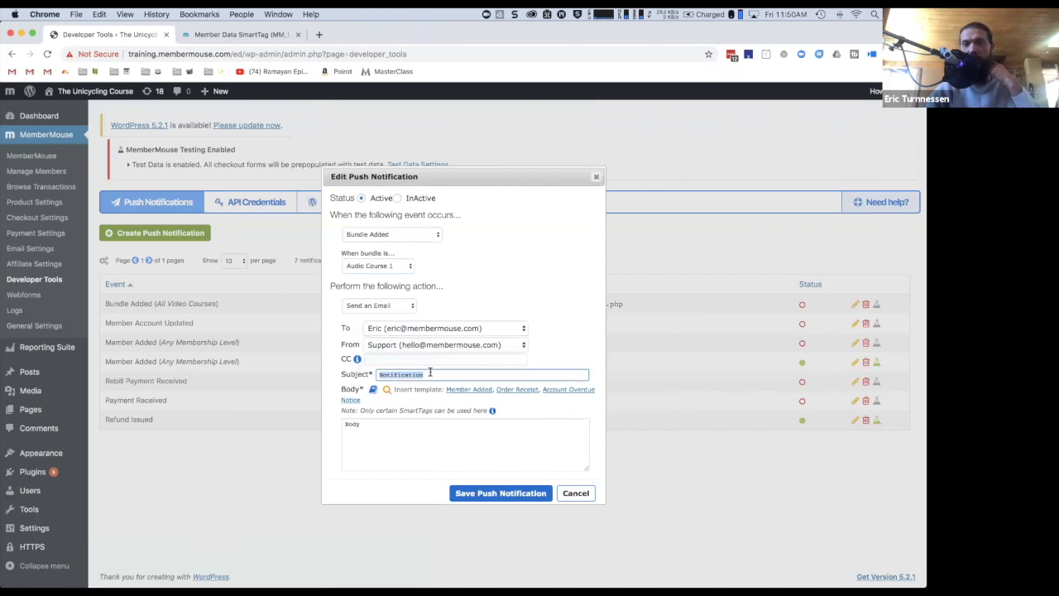
Step: Change the notification's action to Call a Custom Script and place the cursor in the script URL field
{"action": "left_click", "coordinate": [407, 306]}
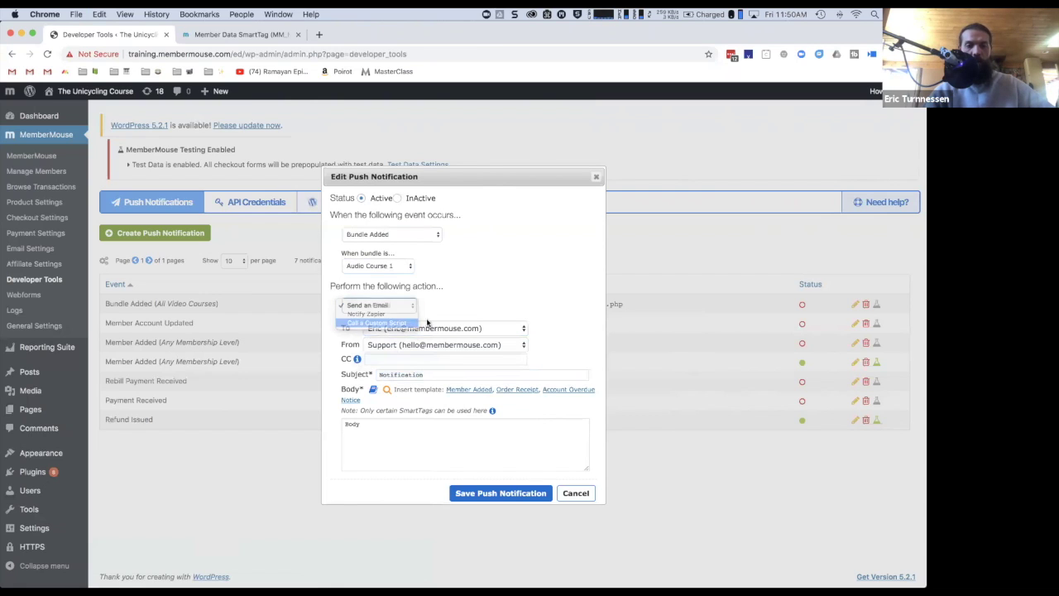
{"action": "left_click", "coordinate": [388, 315]}
{"action": "left_click", "coordinate": [438, 341]}
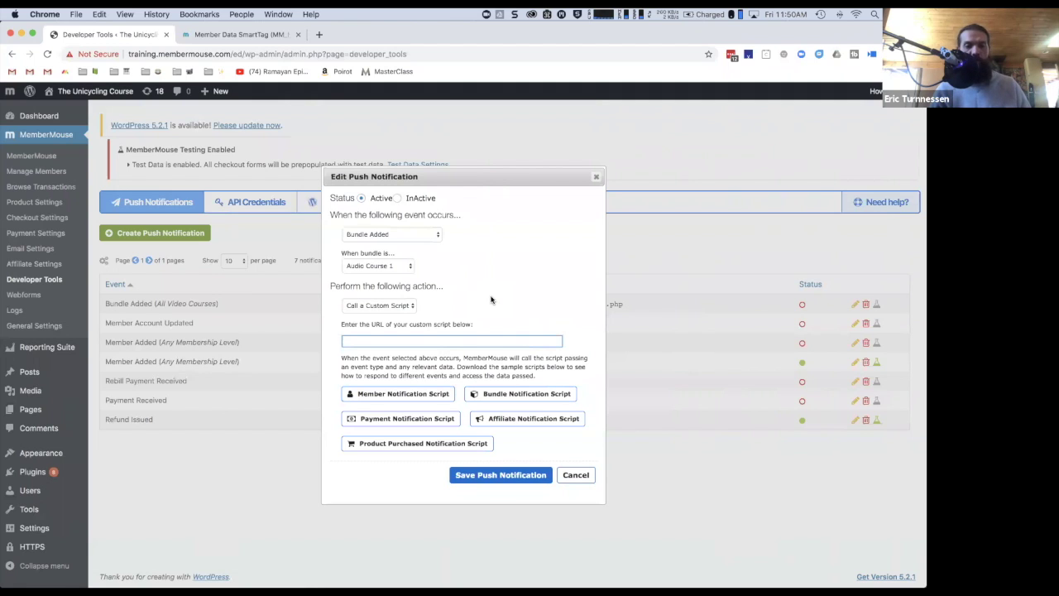
Step: Set the trigger event to Member Added and the action to Notify Zapier
{"action": "left_click", "coordinate": [401, 234]}
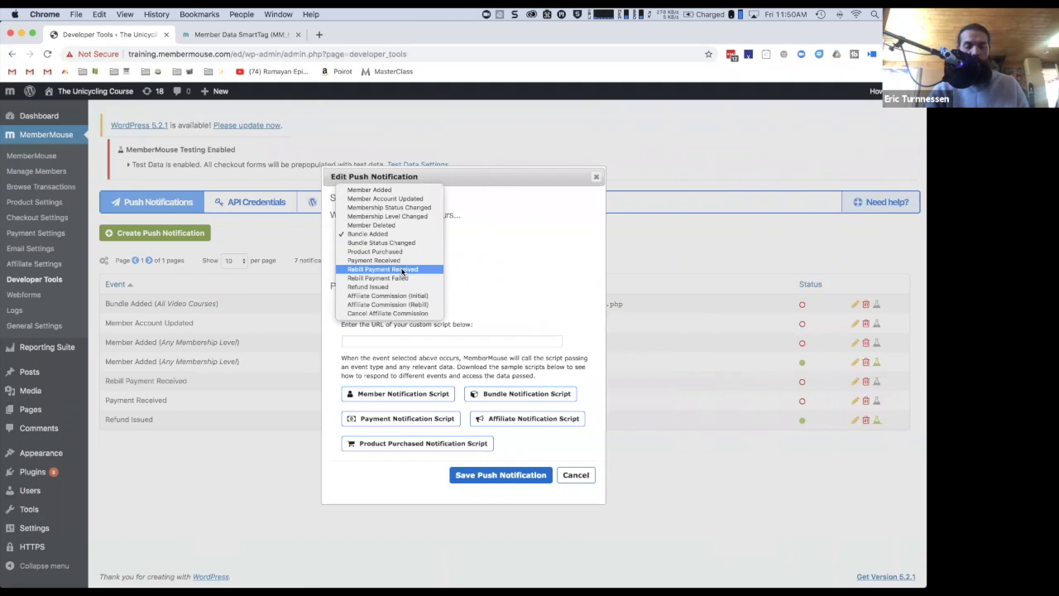
{"action": "left_click", "coordinate": [402, 191]}
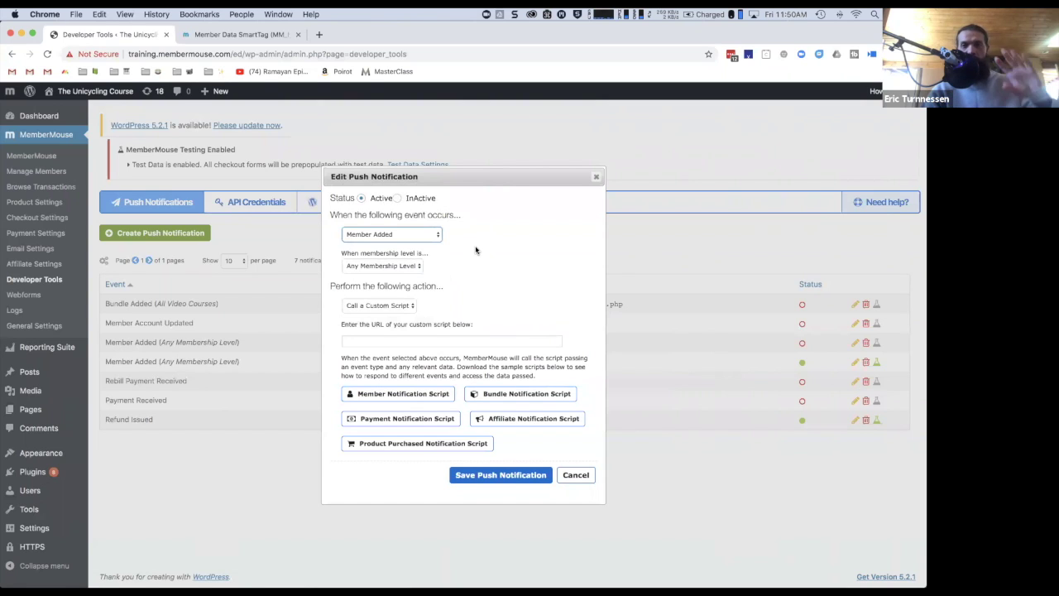
{"action": "left_click", "coordinate": [389, 306]}
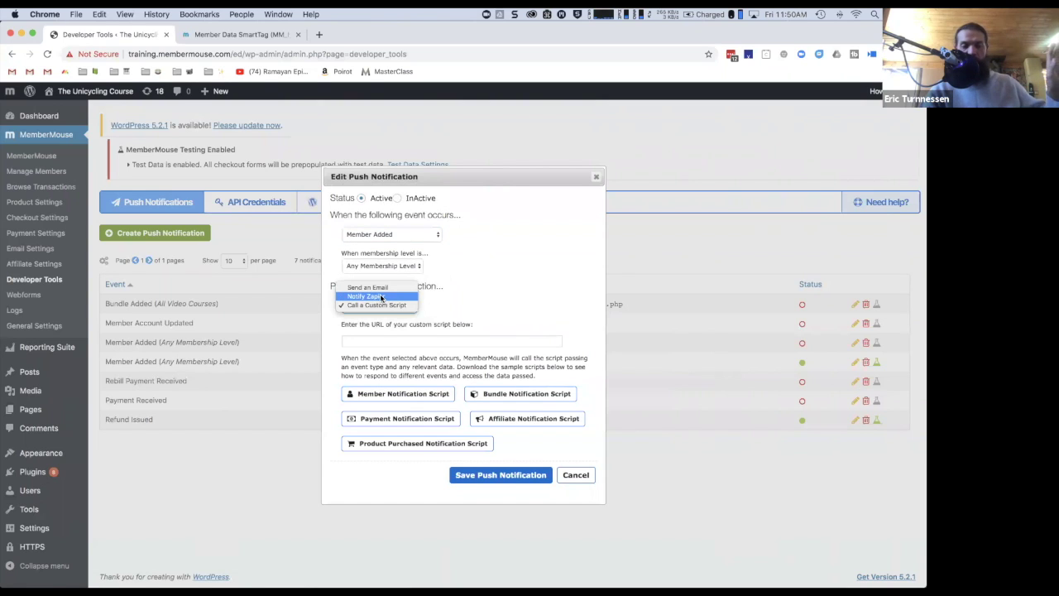
{"action": "left_click", "coordinate": [374, 296]}
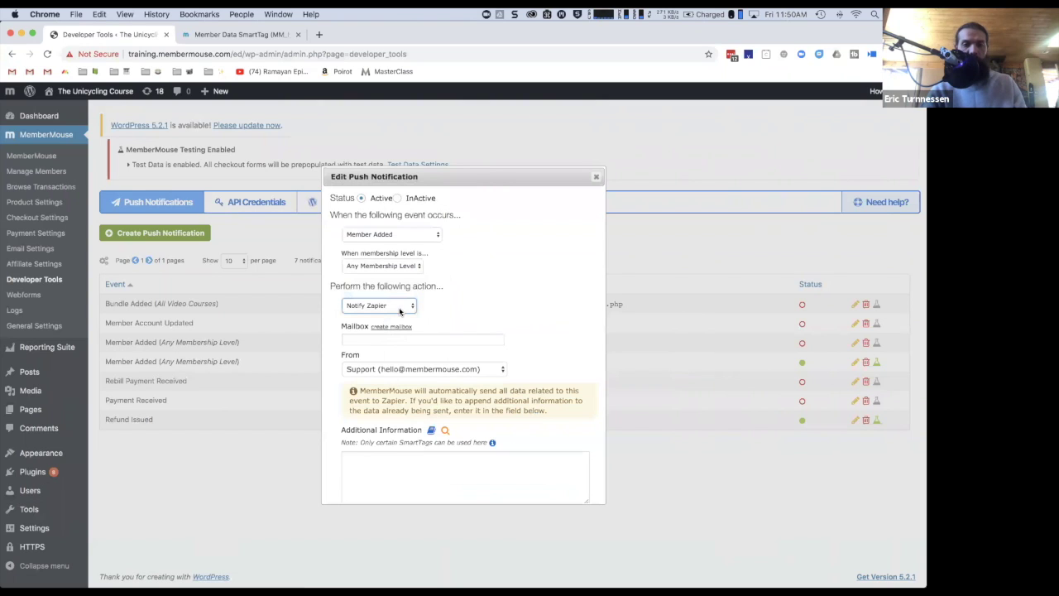
Step: Set the action to Call a Custom Script, then download and open the sample Member Notification Script
{"action": "left_click", "coordinate": [401, 308]}
{"action": "left_click", "coordinate": [398, 314]}
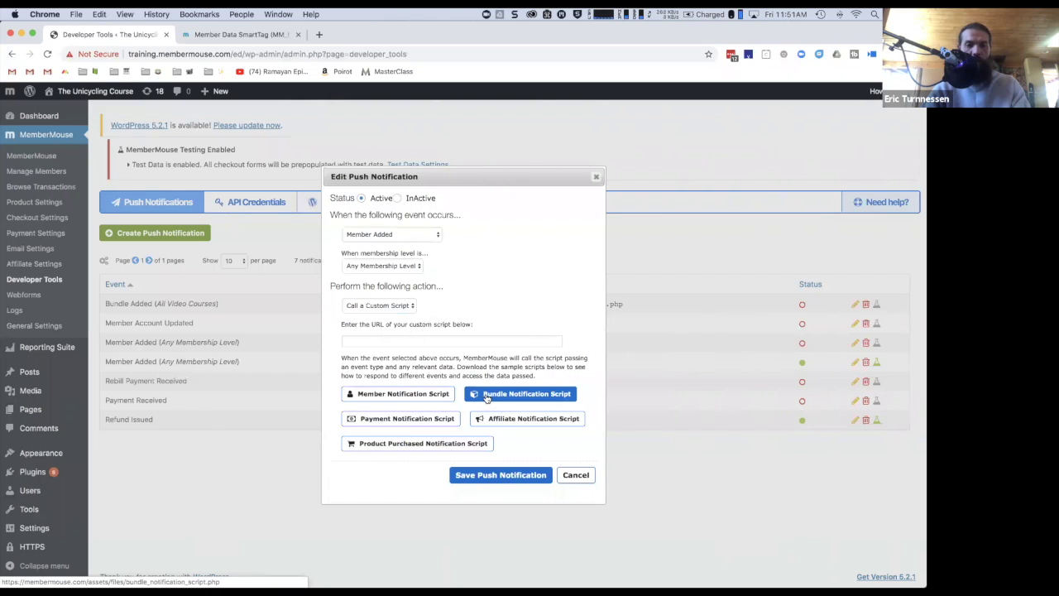
{"action": "left_click", "coordinate": [431, 401]}
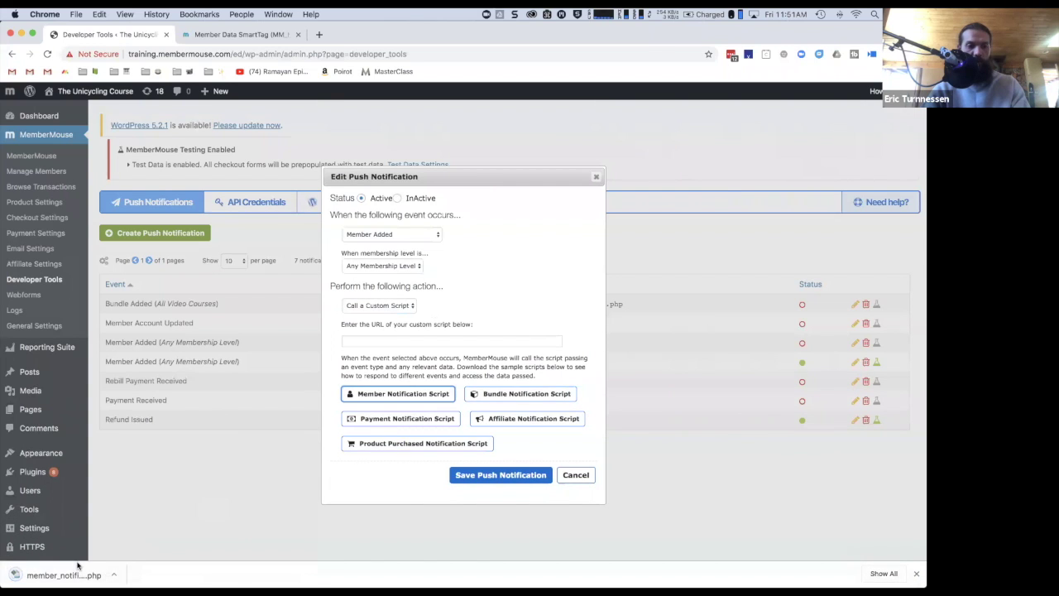
{"action": "left_click", "coordinate": [63, 574]}
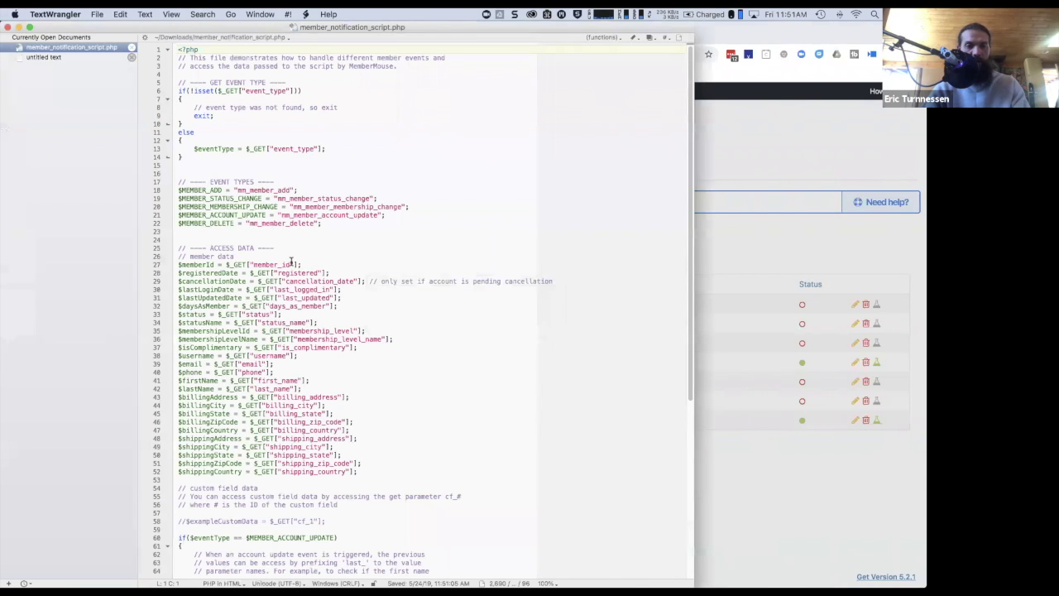
Step: Examine the event types, member data variables, custom field notes and event-type switch cases in member_notification_script.php
{"action": "left_click", "coordinate": [291, 262]}
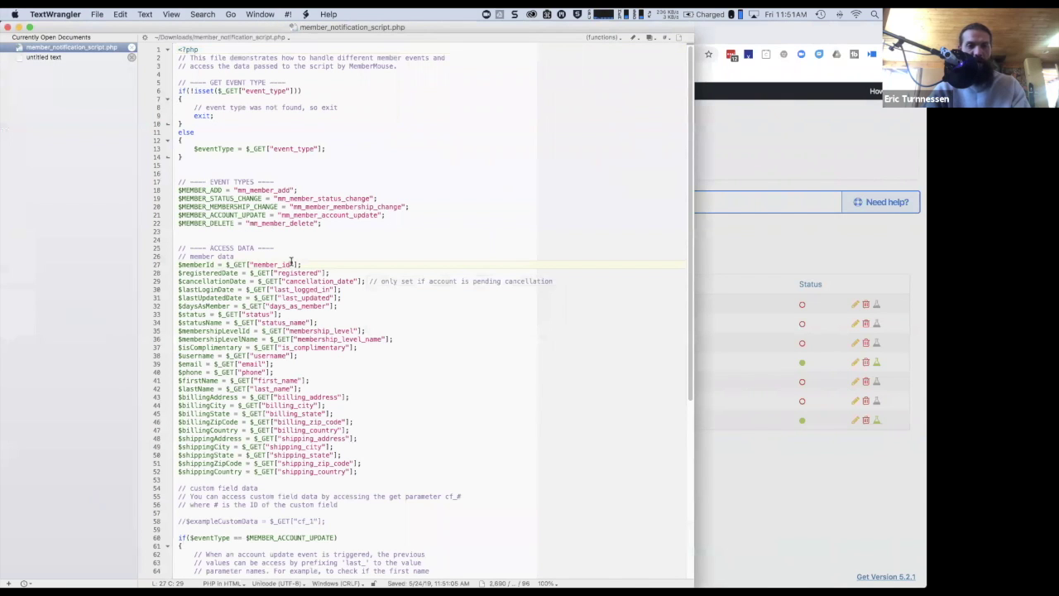
{"action": "scroll", "coordinate": [291, 262], "scroll_direction": "down", "scroll_amount": 5}
{"action": "scroll", "coordinate": [291, 262], "scroll_direction": "up", "scroll_amount": 4}
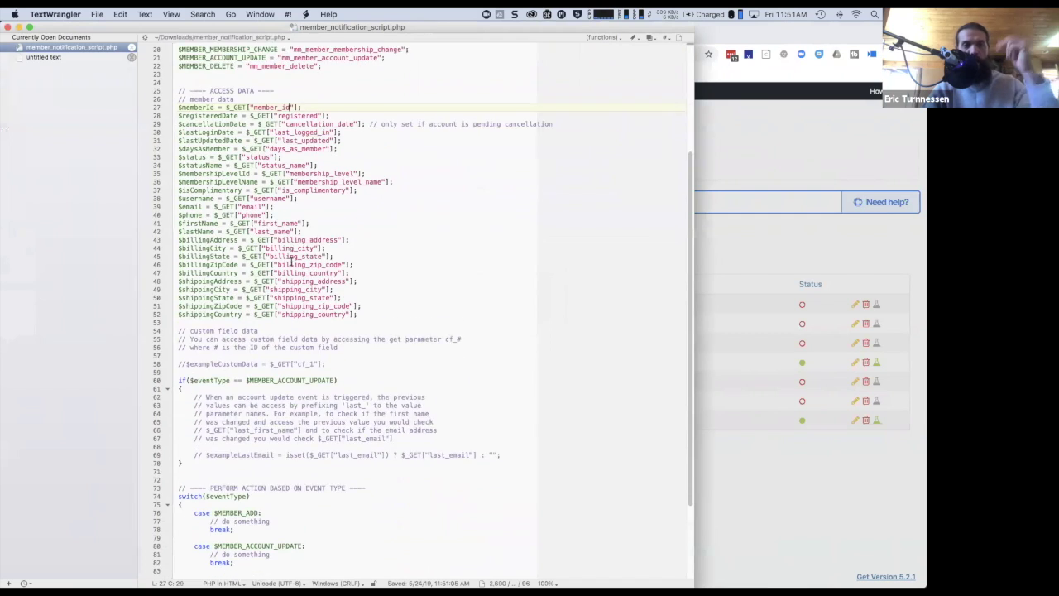
{"action": "scroll", "coordinate": [291, 262], "scroll_direction": "down", "scroll_amount": 1}
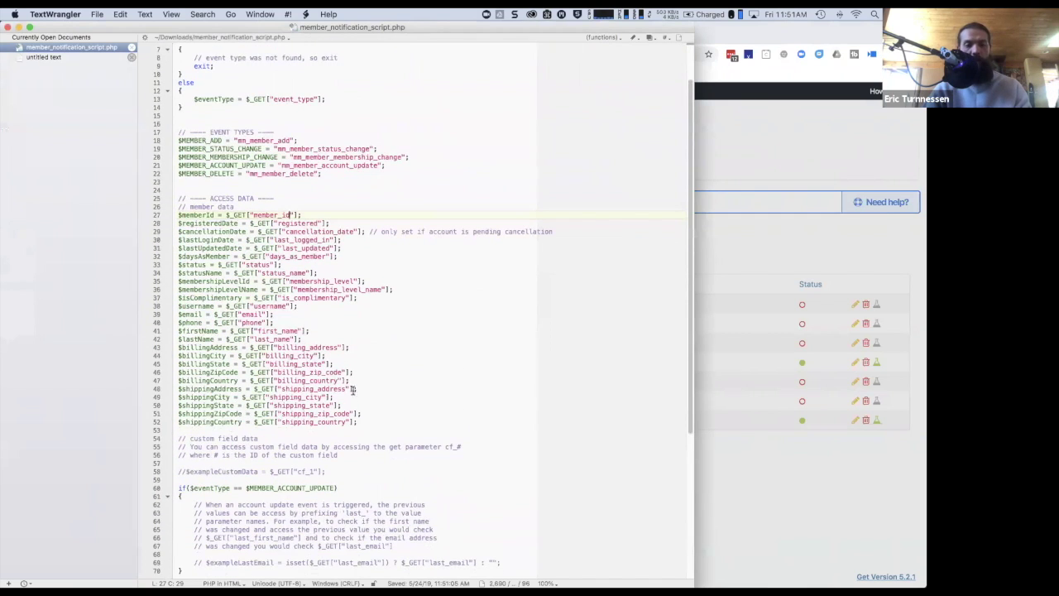
{"action": "left_click_drag", "start_coordinate": [358, 422], "coordinate": [273, 238]}
{"action": "left_click", "coordinate": [278, 232]}
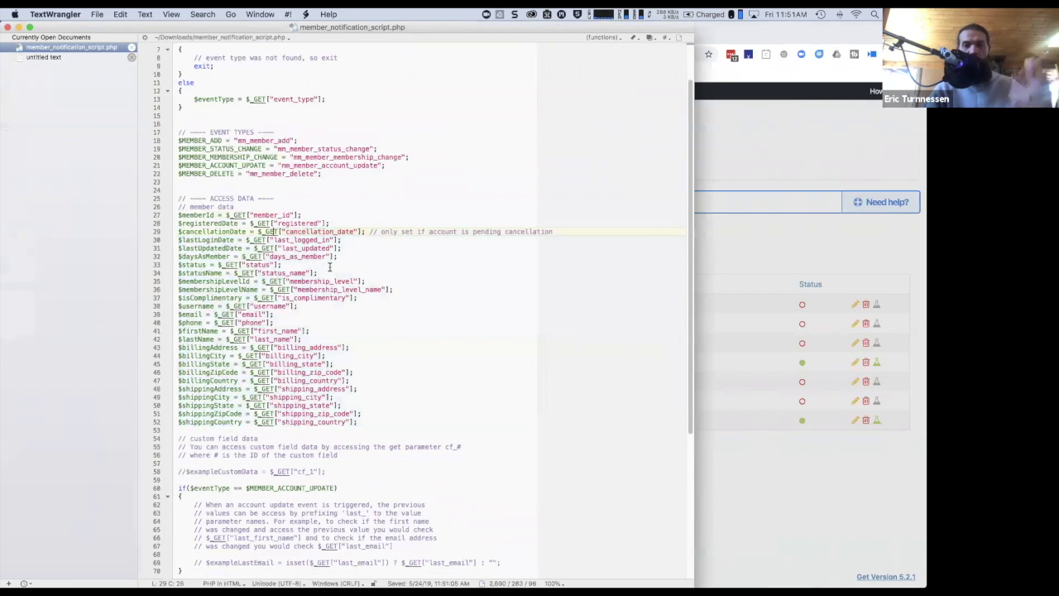
{"action": "scroll", "coordinate": [326, 242], "scroll_direction": "down", "scroll_amount": 2}
{"action": "scroll", "coordinate": [326, 242], "scroll_direction": "down", "scroll_amount": 1}
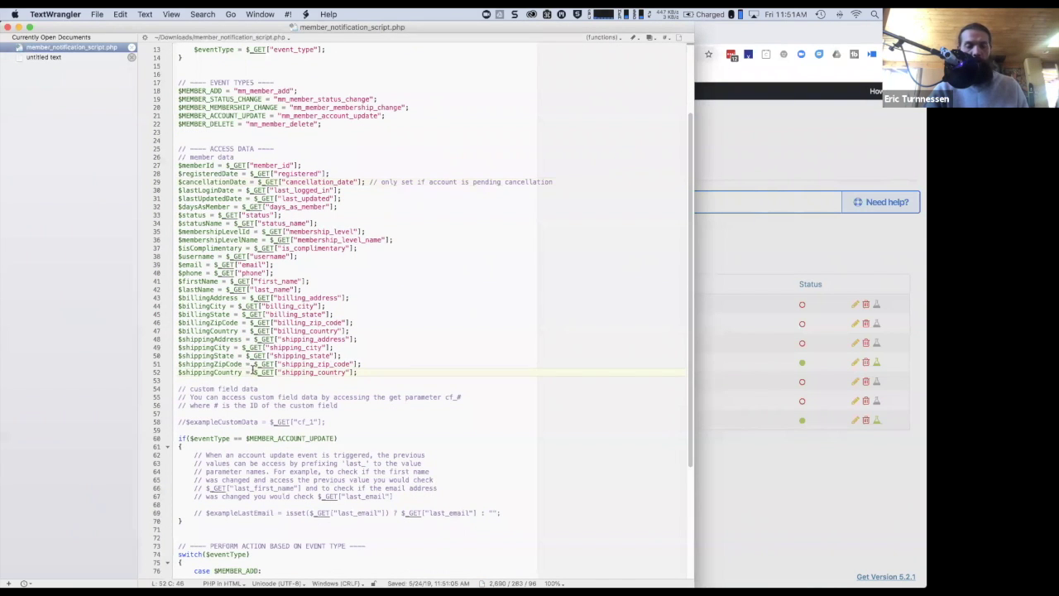
{"action": "scroll", "coordinate": [248, 364], "scroll_direction": "down", "scroll_amount": 7}
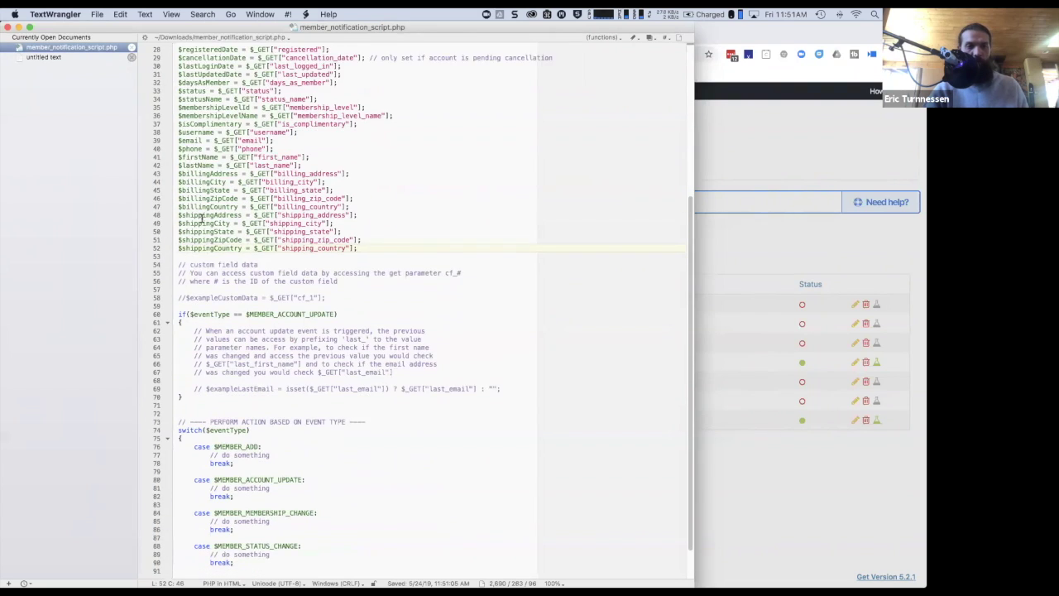
{"action": "scroll", "coordinate": [201, 218], "scroll_direction": "up", "scroll_amount": 6}
{"action": "left_click", "coordinate": [197, 140]}
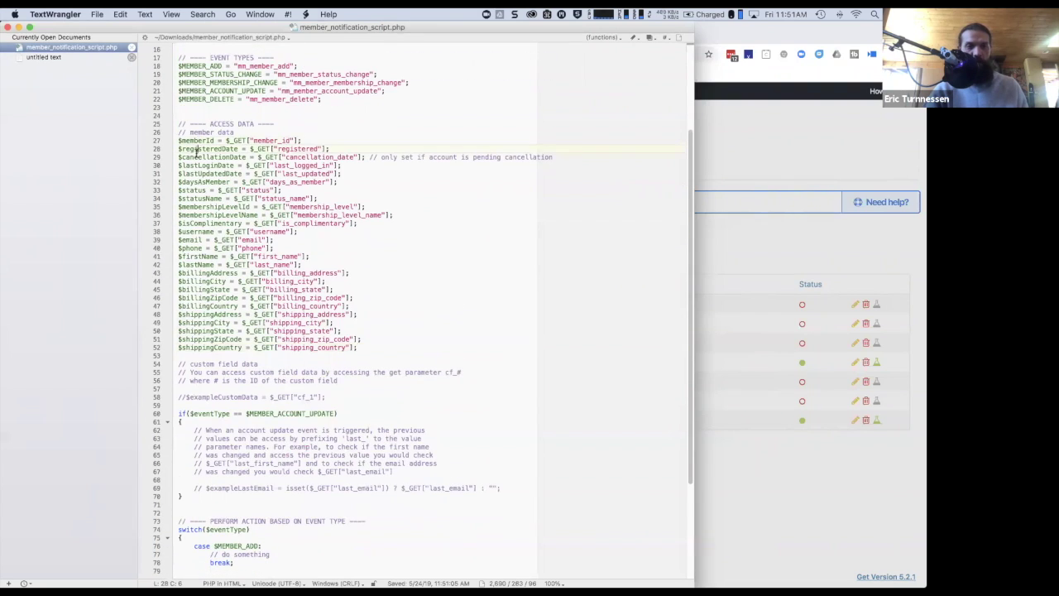
{"action": "left_click", "coordinate": [197, 290]}
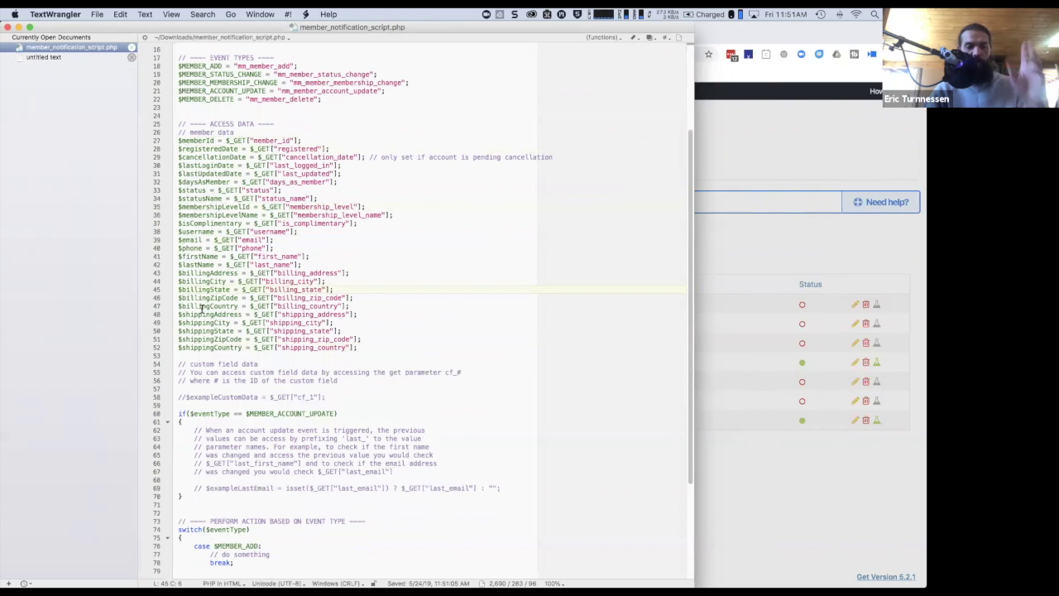
{"action": "scroll", "coordinate": [201, 314], "scroll_direction": "down", "scroll_amount": 8}
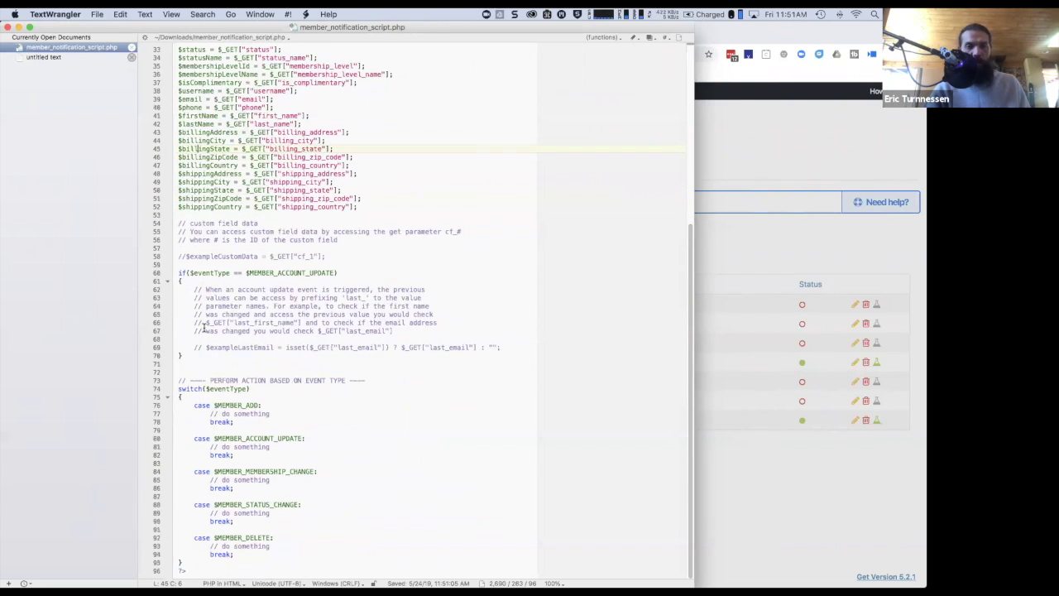
{"action": "scroll", "coordinate": [202, 329], "scroll_direction": "up", "scroll_amount": 15}
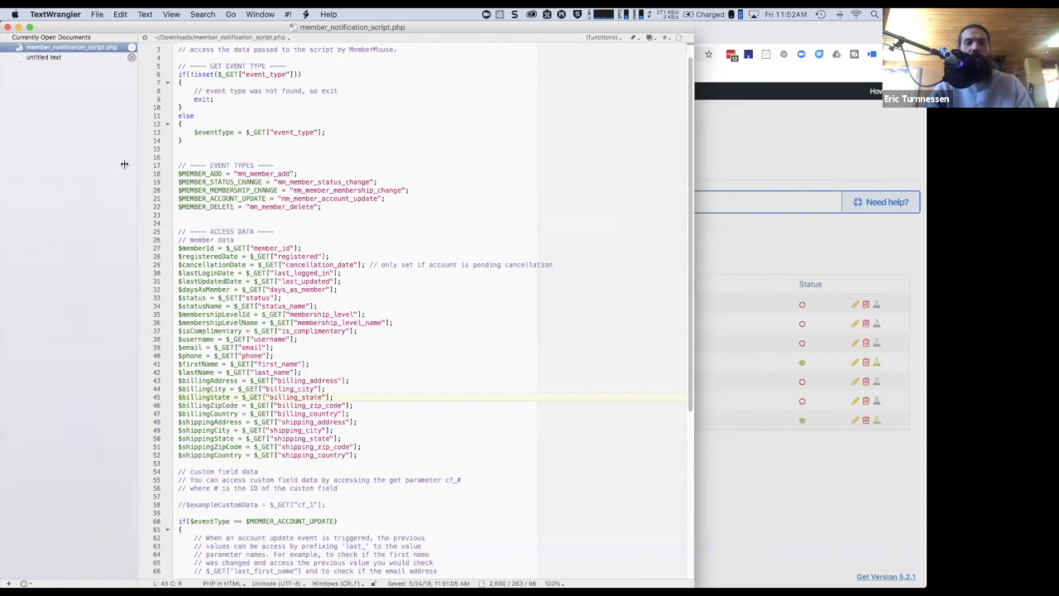
Step: Close the untitled text document without saving, and close member_notification_script.php
{"action": "left_click", "coordinate": [132, 57]}
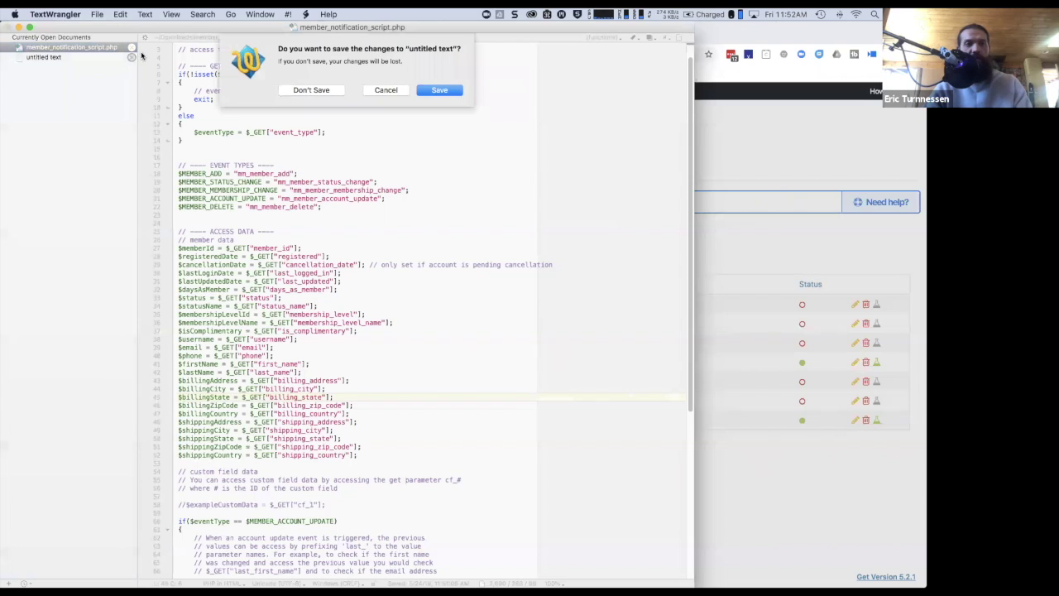
{"action": "left_click", "coordinate": [328, 89]}
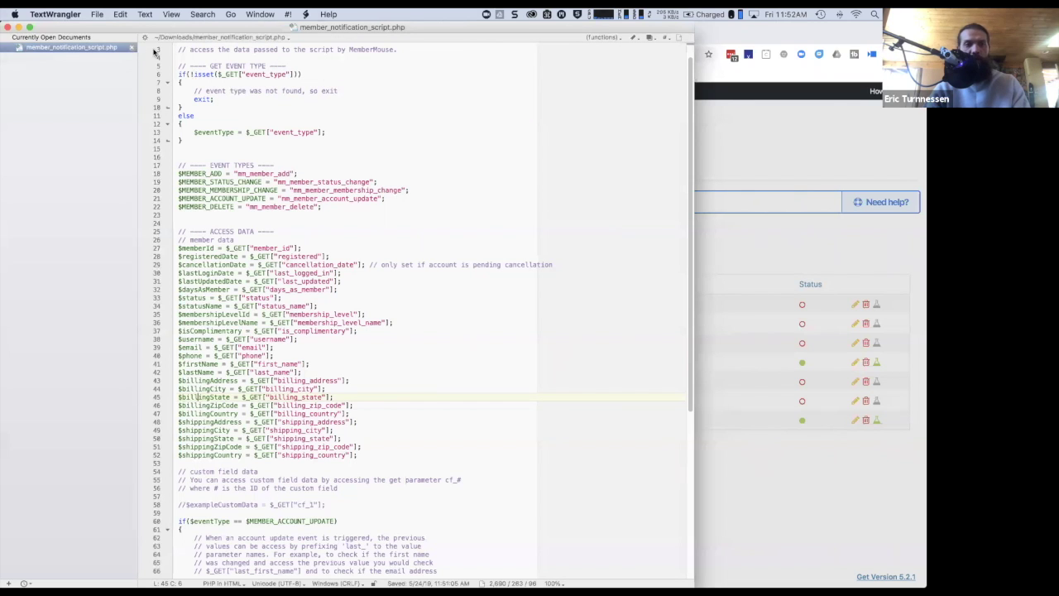
{"action": "left_click", "coordinate": [132, 46]}
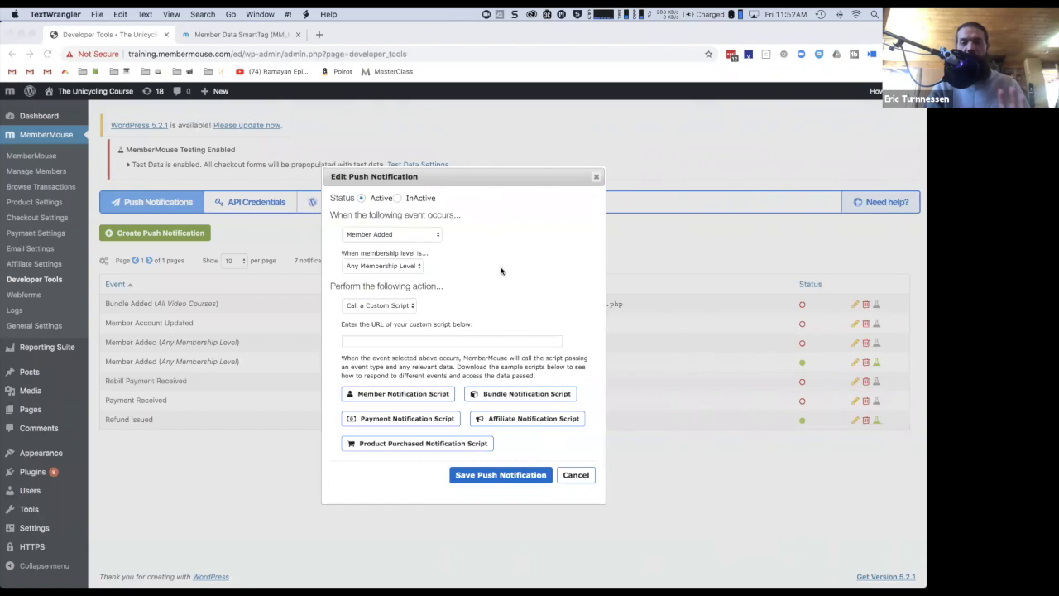
{"action": "left_click", "coordinate": [397, 234]}
{"action": "left_click", "coordinate": [398, 234]}
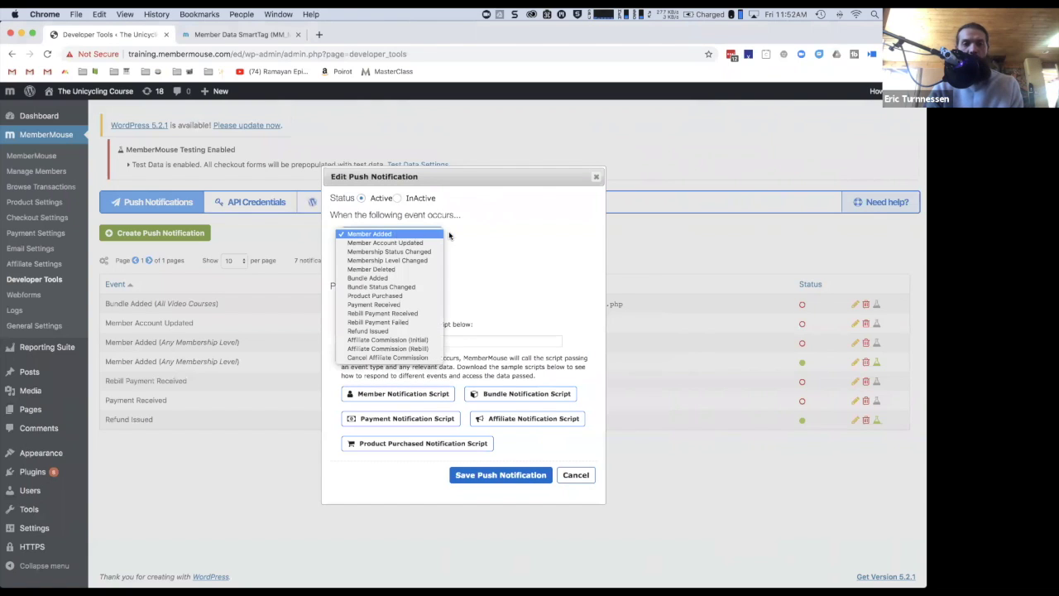
{"action": "left_click", "coordinate": [457, 235]}
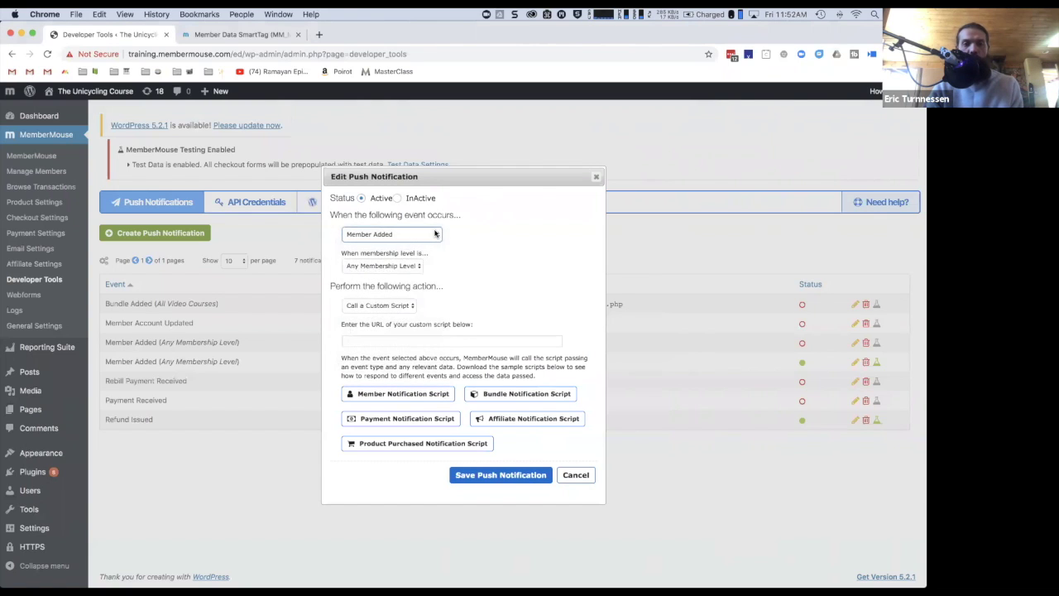
{"action": "left_click", "coordinate": [403, 237]}
{"action": "left_click", "coordinate": [454, 232]}
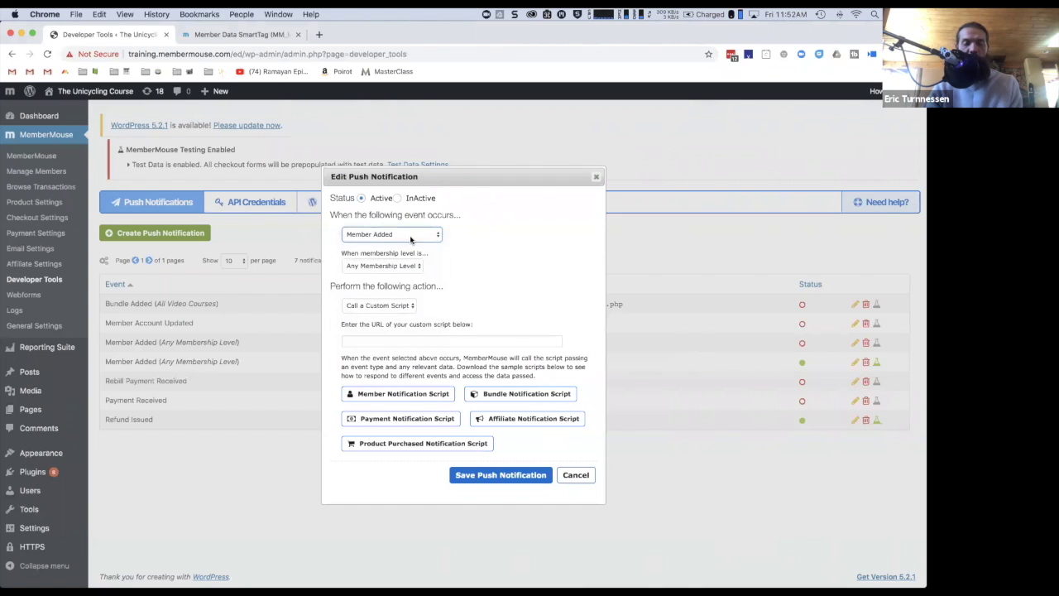
Step: Set the notification's trigger event to Payment Received and its action to Send an Email
{"action": "left_click", "coordinate": [410, 238]}
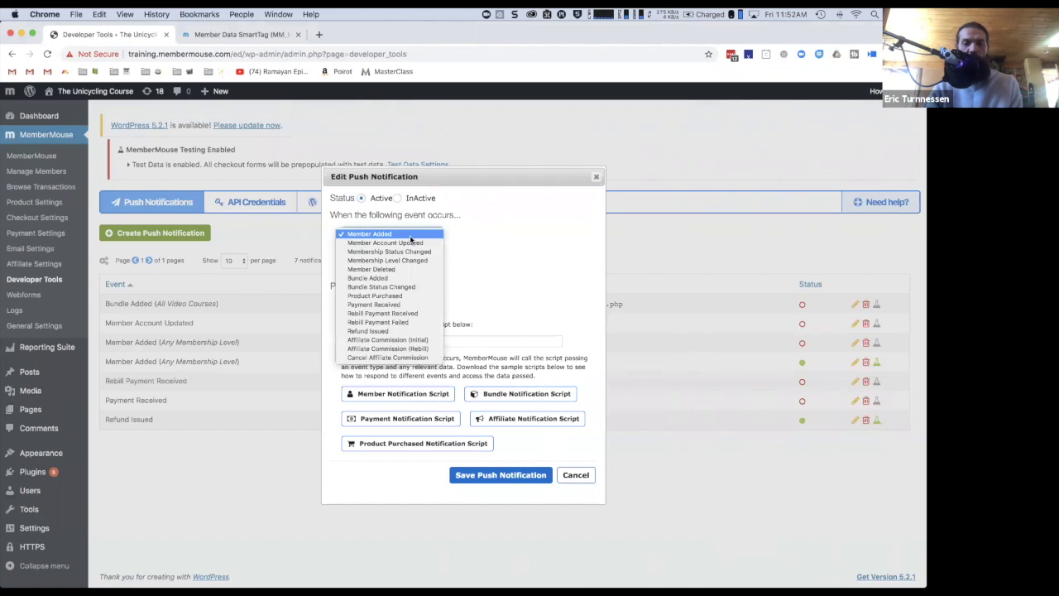
{"action": "left_click", "coordinate": [403, 303]}
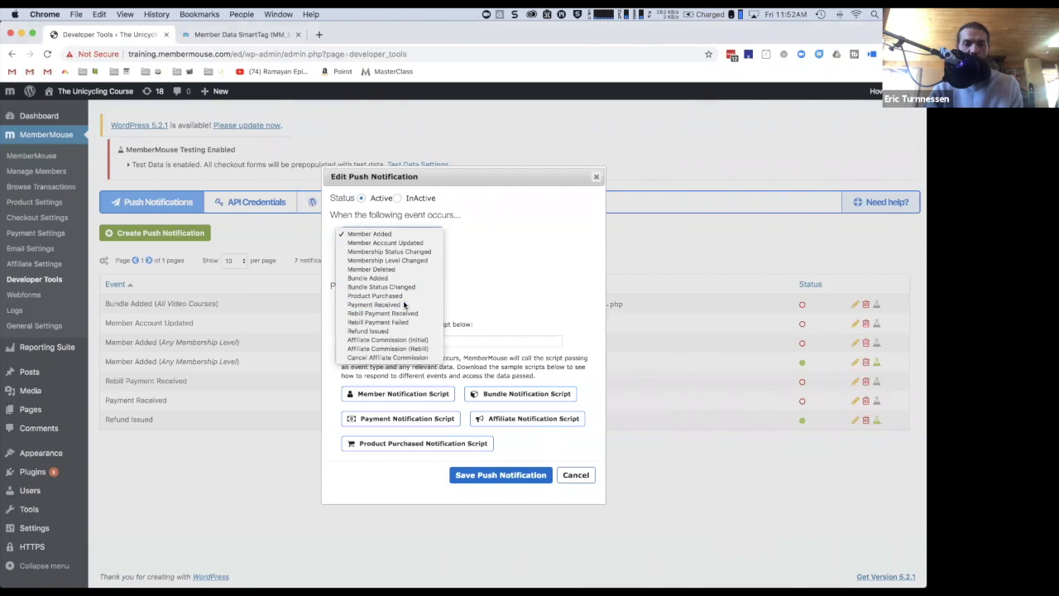
{"action": "left_click", "coordinate": [387, 273]}
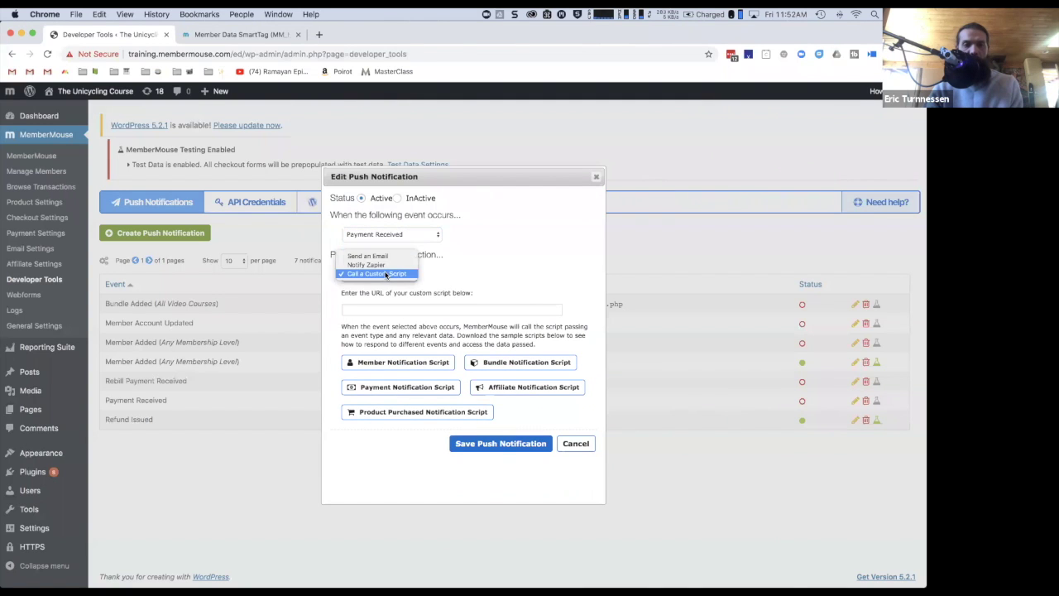
{"action": "left_click", "coordinate": [387, 256]}
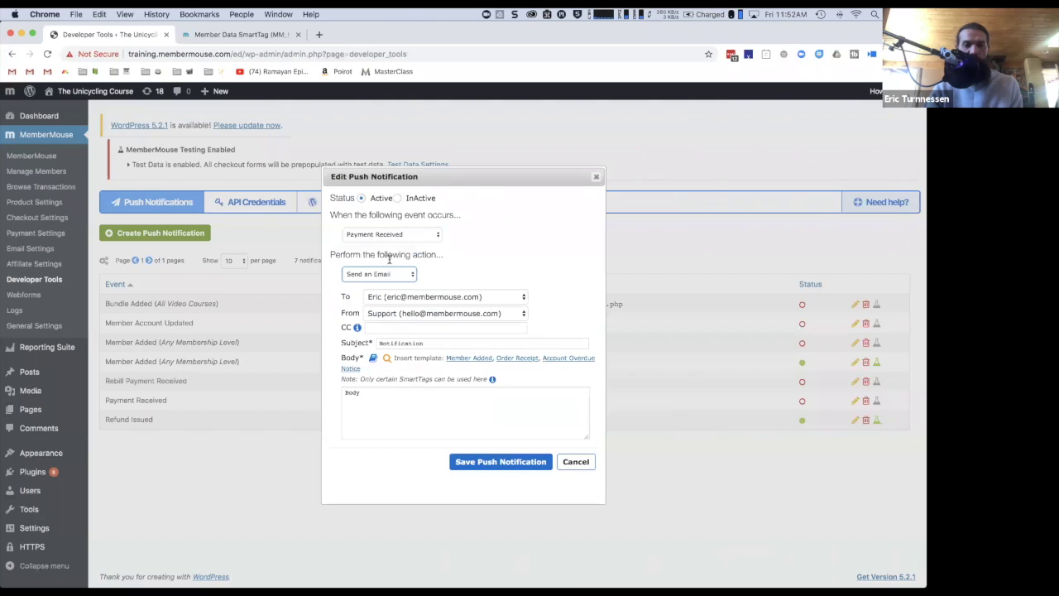
Step: Address the notification email to the Current Member with Support as the sender, and insert the Order Receipt template
{"action": "right_click", "coordinate": [404, 300]}
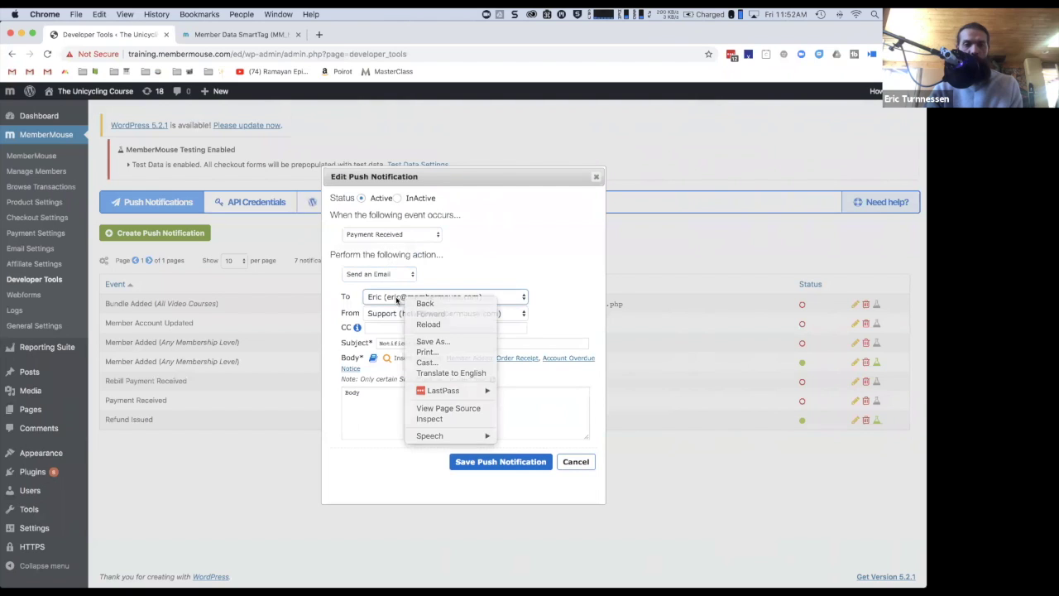
{"action": "left_click", "coordinate": [403, 298]}
{"action": "left_click", "coordinate": [403, 269]}
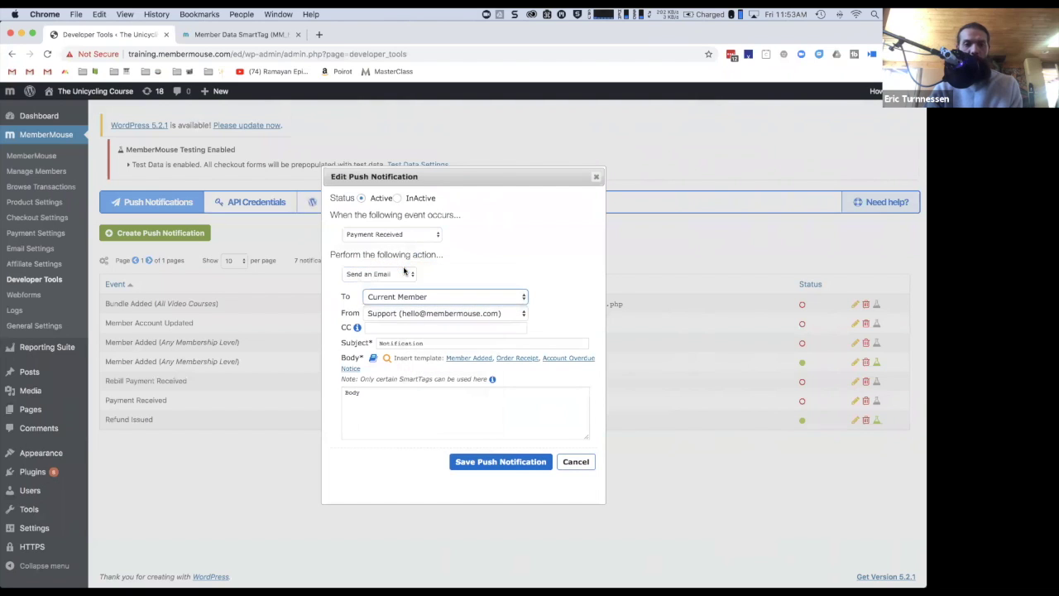
{"action": "left_click", "coordinate": [397, 313]}
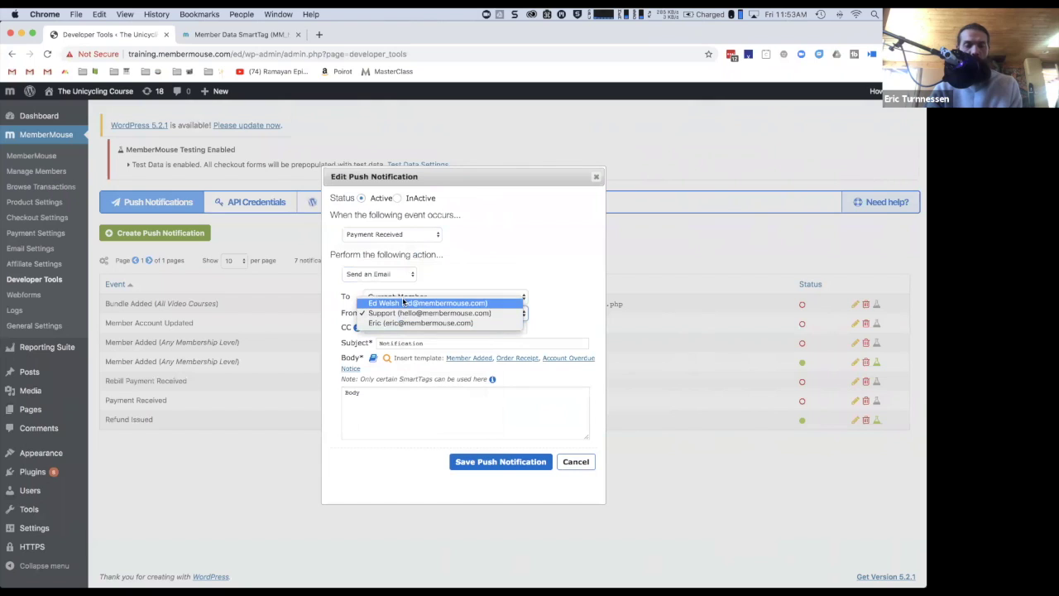
{"action": "left_click", "coordinate": [378, 313]}
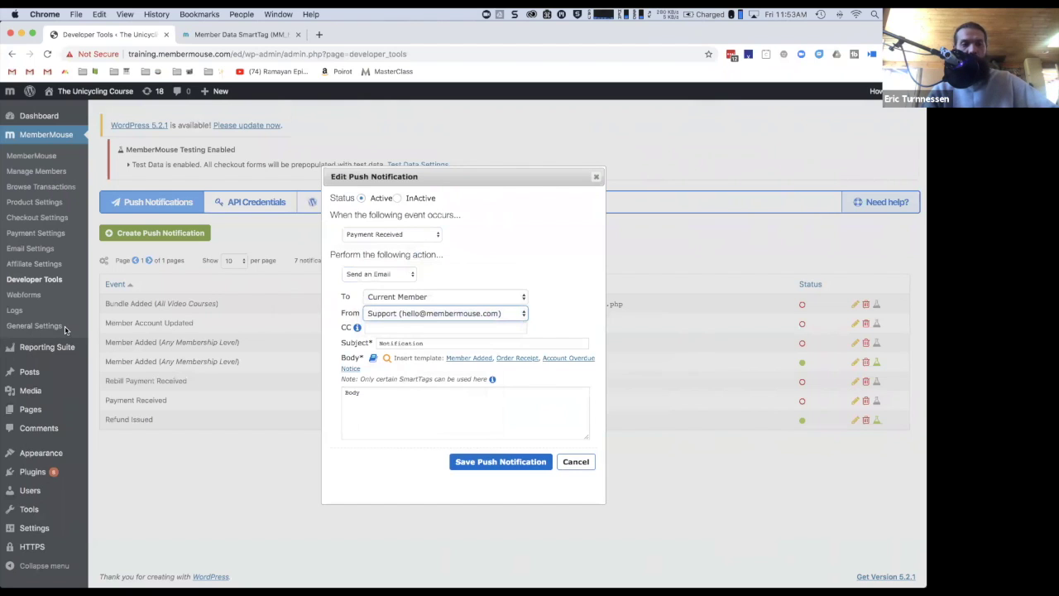
{"action": "left_click", "coordinate": [417, 313]}
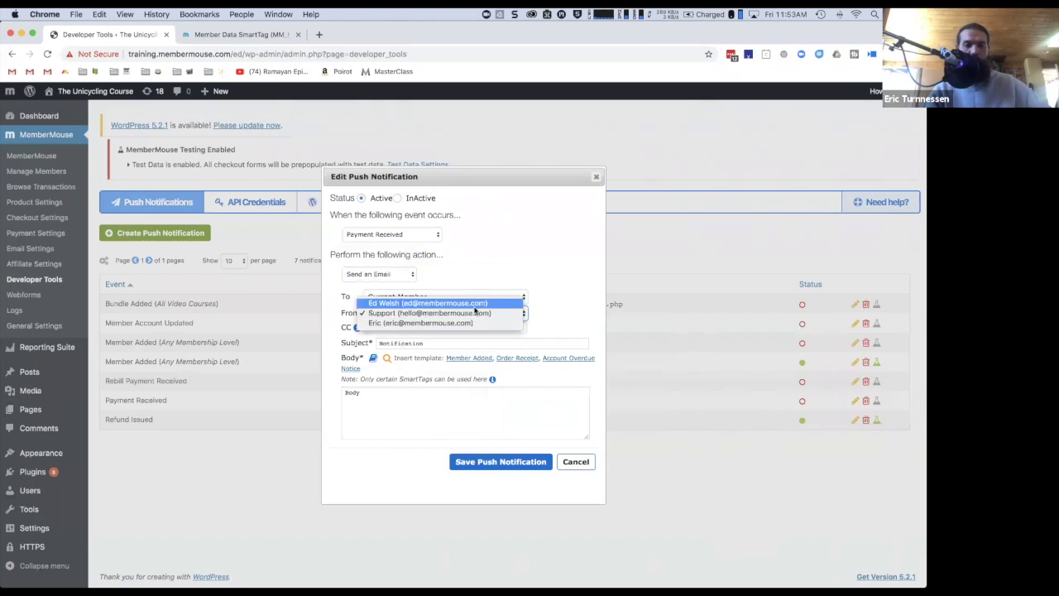
{"action": "left_click", "coordinate": [430, 313]}
{"action": "left_click", "coordinate": [421, 346]}
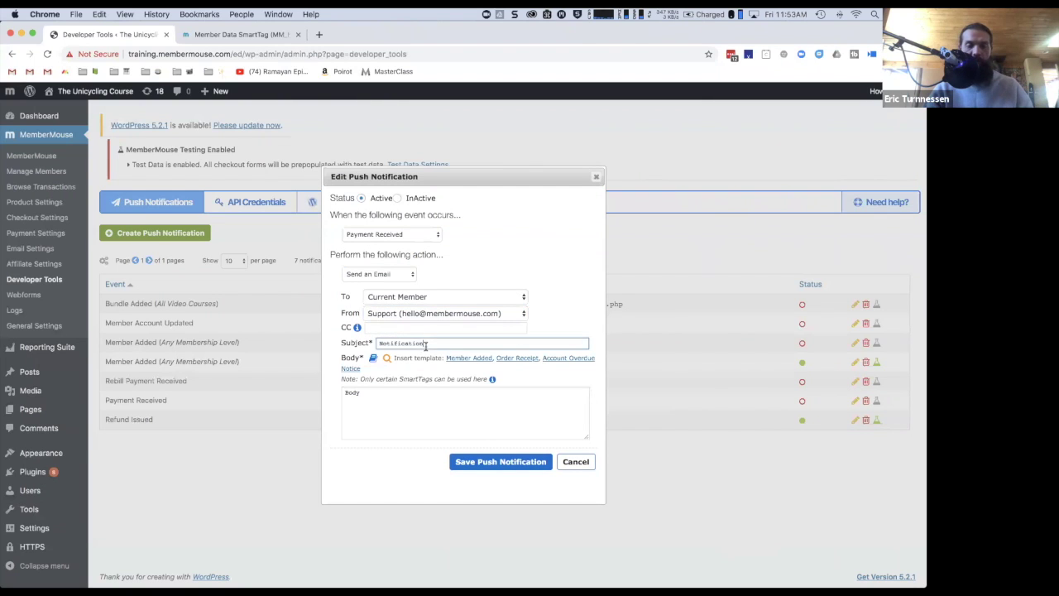
{"action": "left_click", "coordinate": [517, 358]}
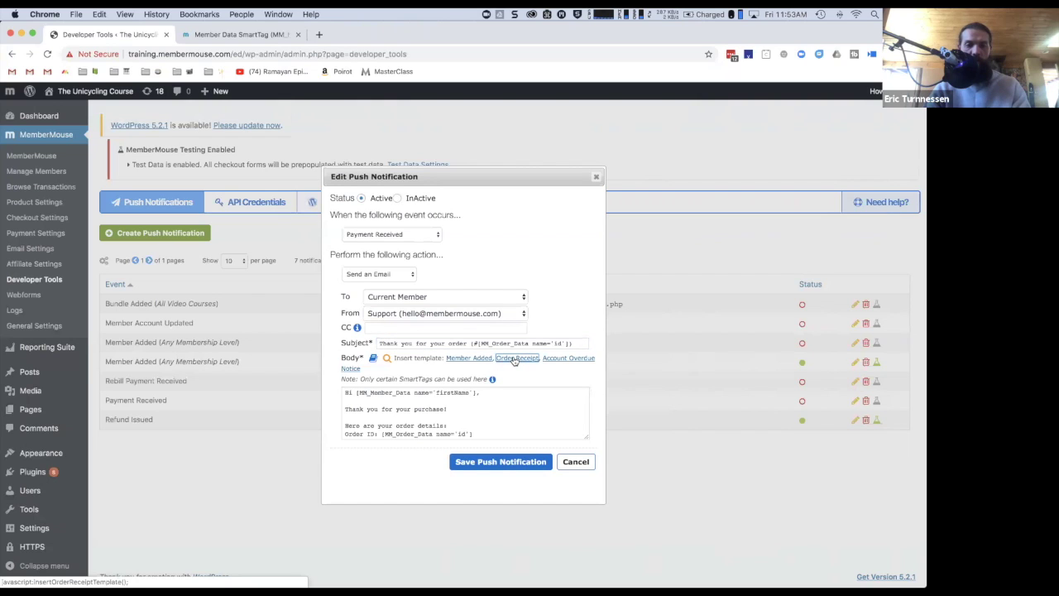
Step: Enlarge the email body field and examine the order and member SmartTags in the receipt's subject and body
{"action": "left_click_drag", "start_coordinate": [377, 342], "coordinate": [479, 341]}
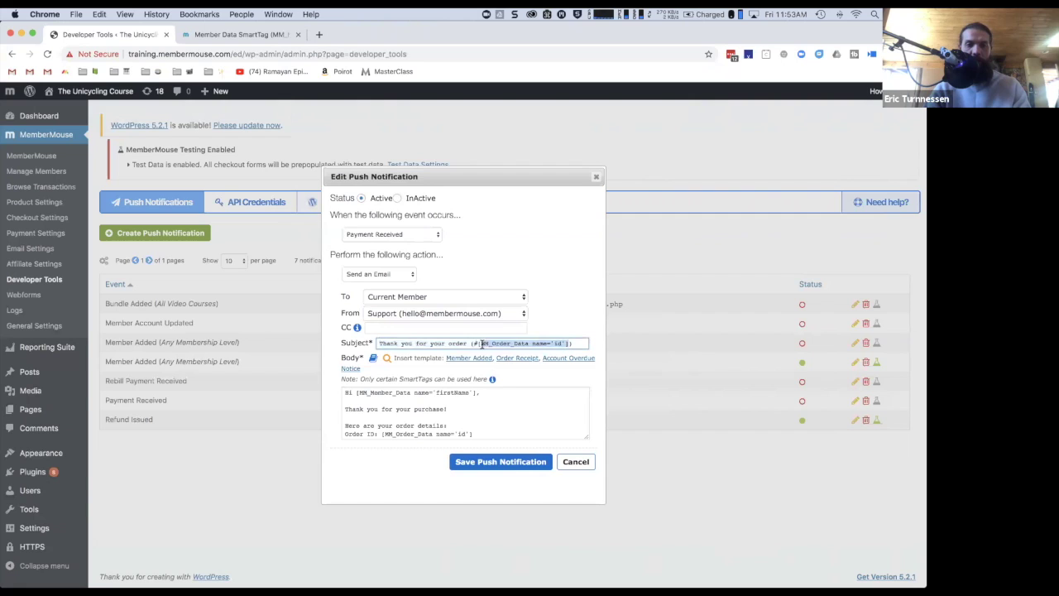
{"action": "left_click", "coordinate": [483, 343]}
{"action": "left_click_drag", "start_coordinate": [476, 342], "coordinate": [564, 342]}
{"action": "left_click", "coordinate": [564, 343]}
{"action": "left_click", "coordinate": [458, 398]}
{"action": "scroll", "coordinate": [458, 398], "scroll_direction": "down", "scroll_amount": 2}
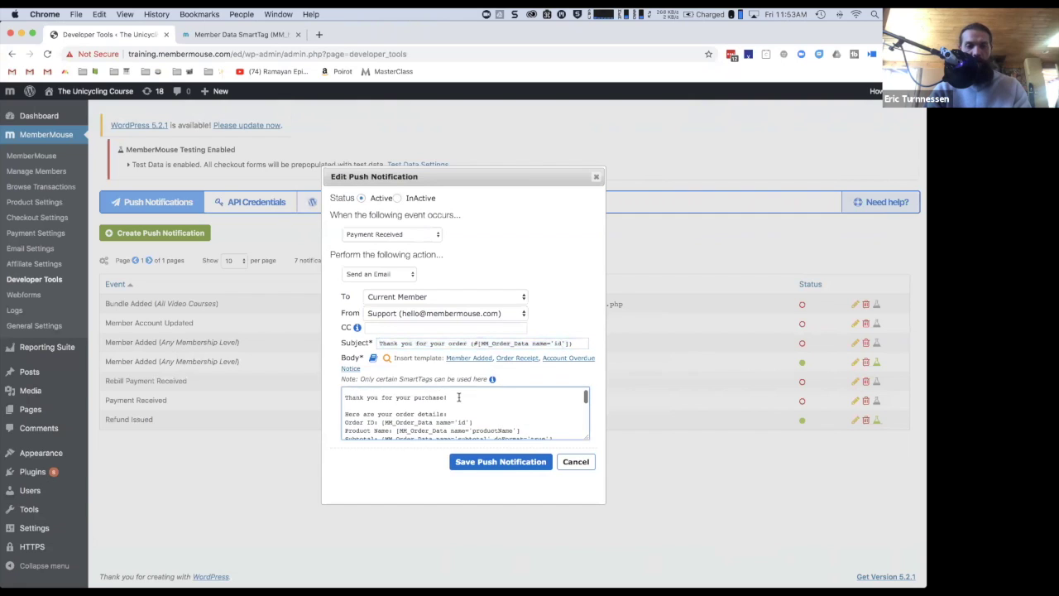
{"action": "left_click_drag", "start_coordinate": [589, 440], "coordinate": [594, 482]}
{"action": "scroll", "coordinate": [536, 436], "scroll_direction": "up", "scroll_amount": 1}
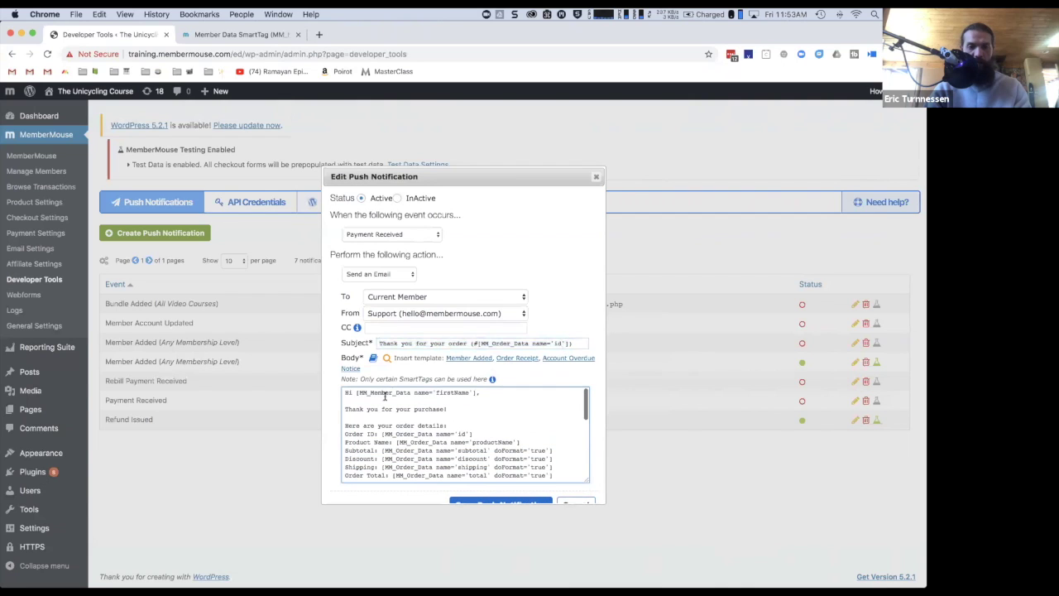
{"action": "left_click_drag", "start_coordinate": [475, 393], "coordinate": [359, 389]}
{"action": "left_click", "coordinate": [373, 416]}
{"action": "scroll", "coordinate": [374, 418], "scroll_direction": "down", "scroll_amount": 5}
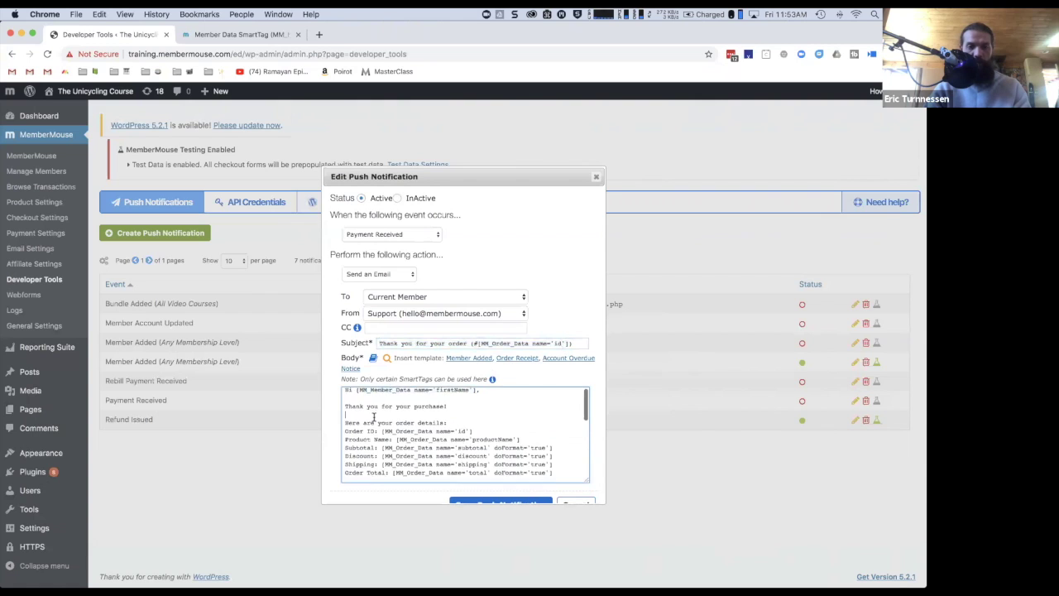
{"action": "scroll", "coordinate": [374, 418], "scroll_direction": "down", "scroll_amount": 3}
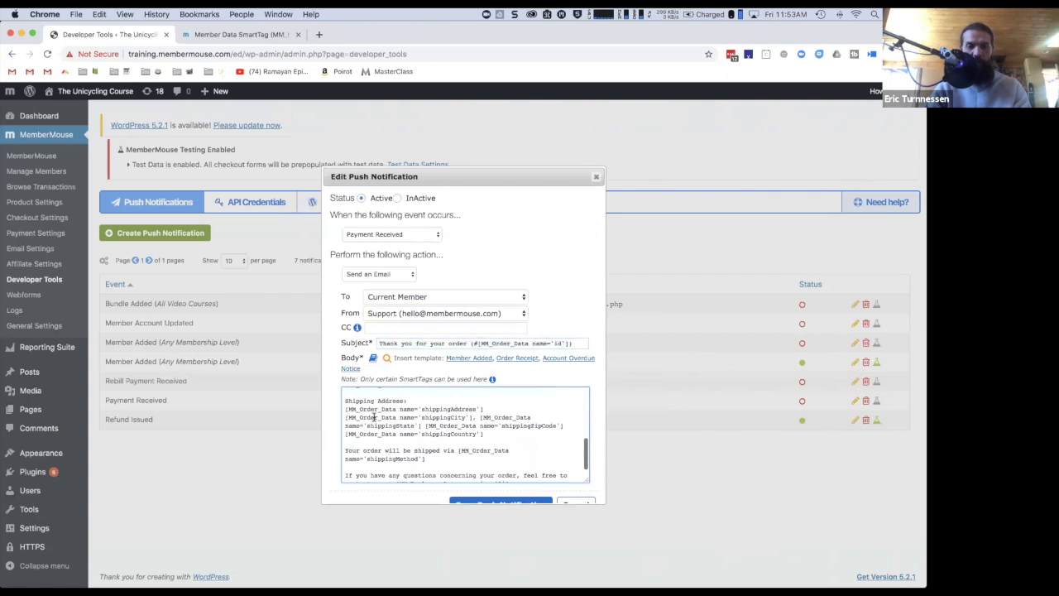
Step: Delete the Shipping Address block and the shipping method sentence from the email body
{"action": "left_click_drag", "start_coordinate": [488, 440], "coordinate": [343, 406]}
{"action": "key", "text": "BackSpace"}
{"action": "key", "text": "BackSpace"}
{"action": "key", "text": "BackSpace"}
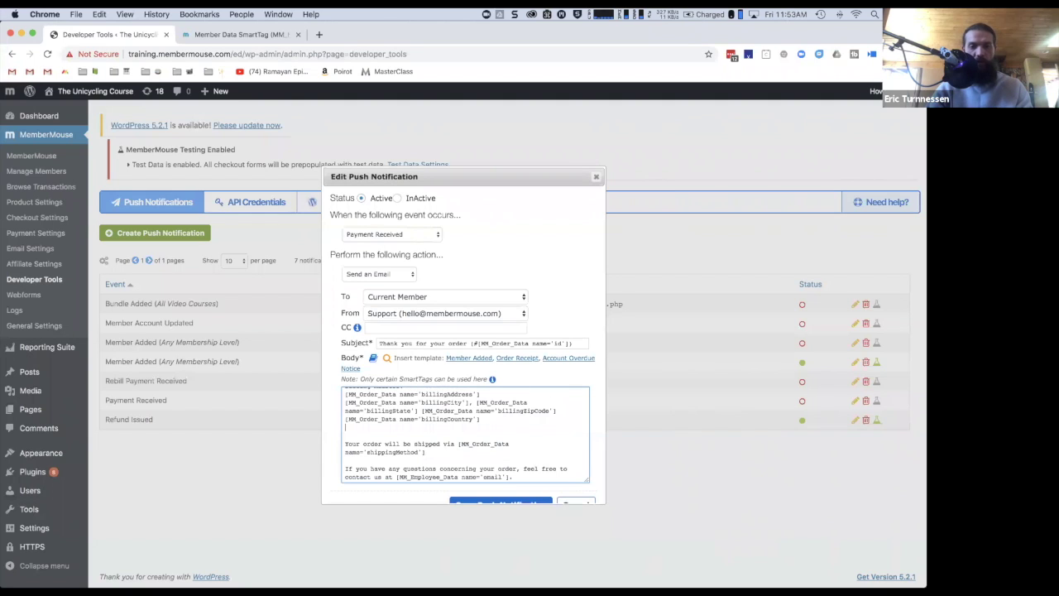
{"action": "scroll", "coordinate": [424, 404], "scroll_direction": "up", "scroll_amount": 1}
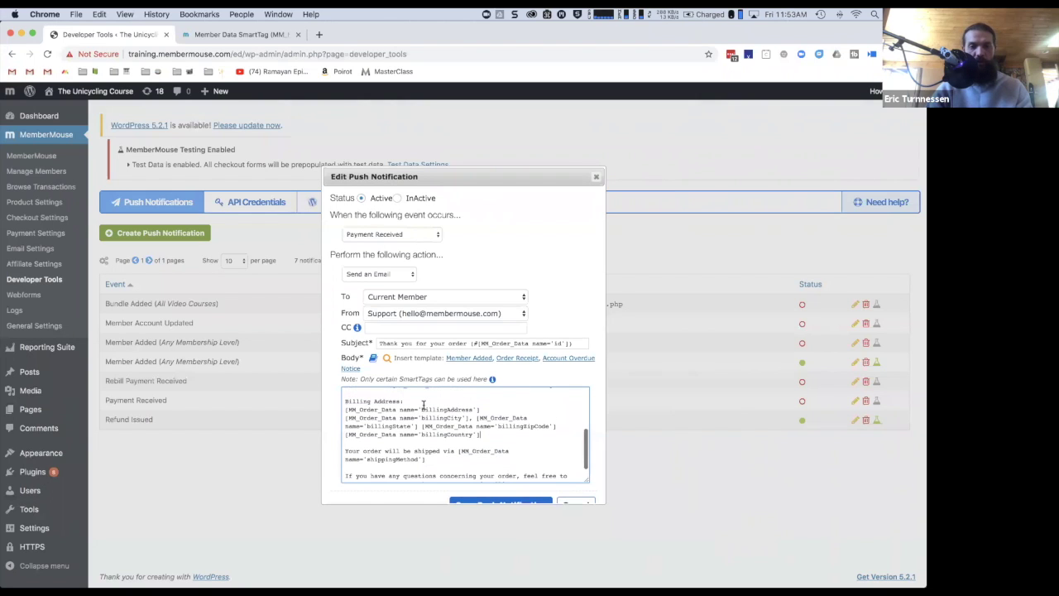
{"action": "scroll", "coordinate": [426, 418], "scroll_direction": "up", "scroll_amount": 1}
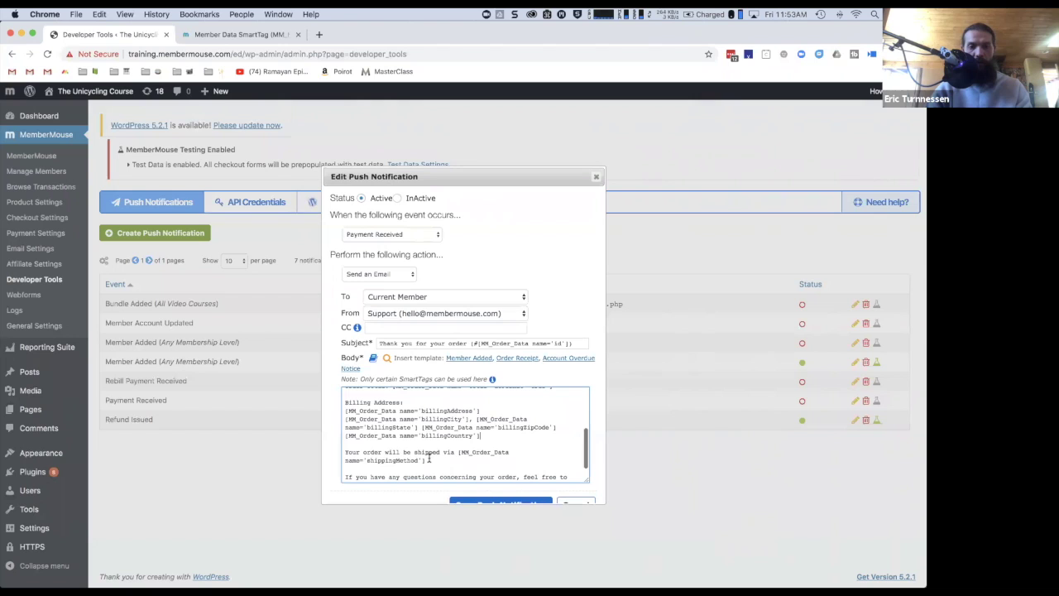
{"action": "left_click_drag", "start_coordinate": [429, 458], "coordinate": [414, 445]}
{"action": "key", "text": "BackSpace"}
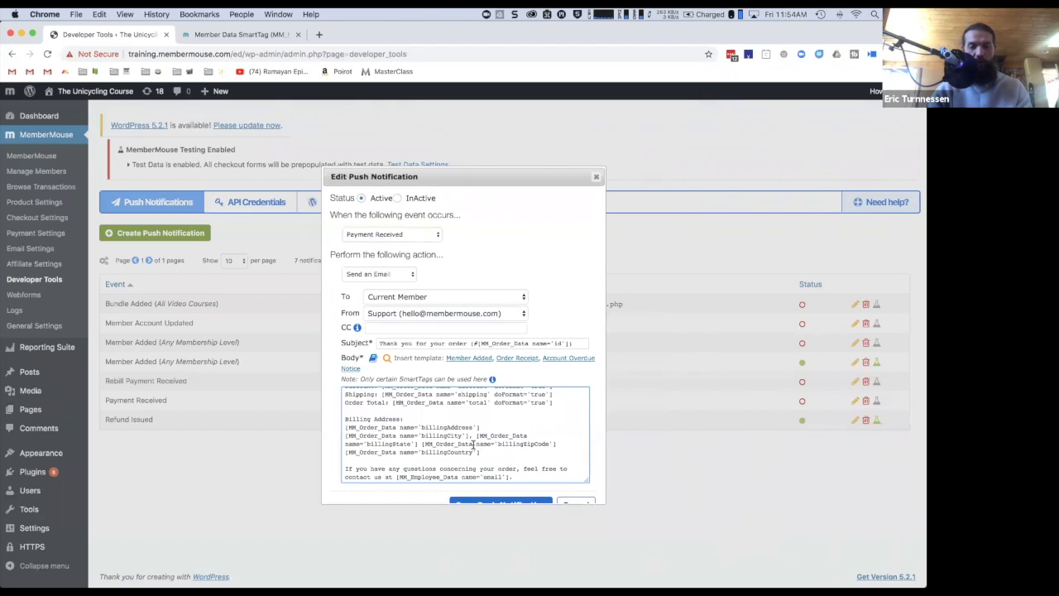
Step: Review the remaining order detail SmartTags in the receipt email and save the Payment Received push notification
{"action": "scroll", "coordinate": [473, 447], "scroll_direction": "down", "scroll_amount": 1}
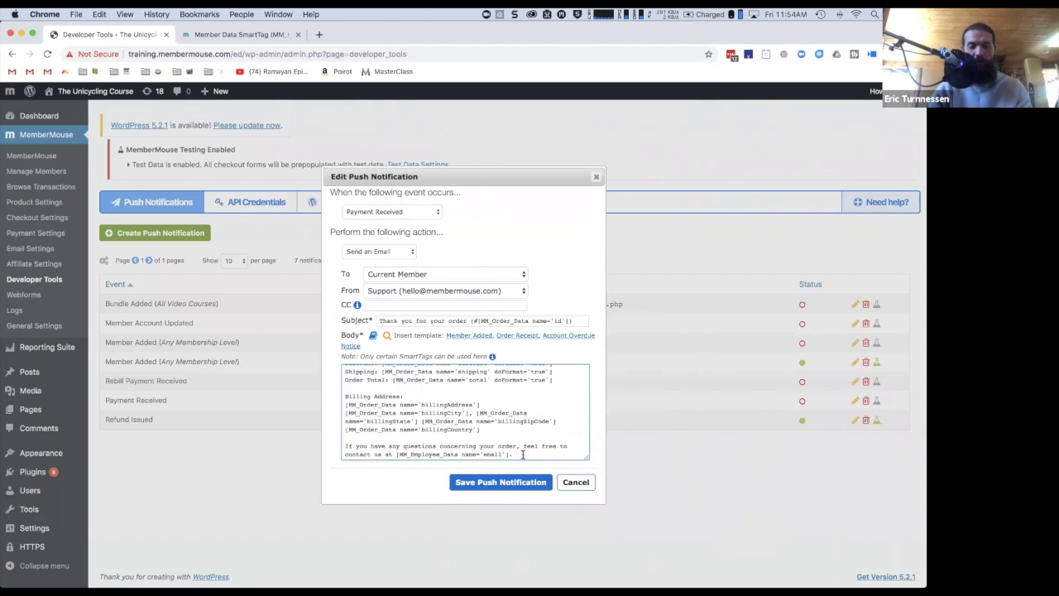
{"action": "scroll", "coordinate": [517, 439], "scroll_direction": "up", "scroll_amount": 5}
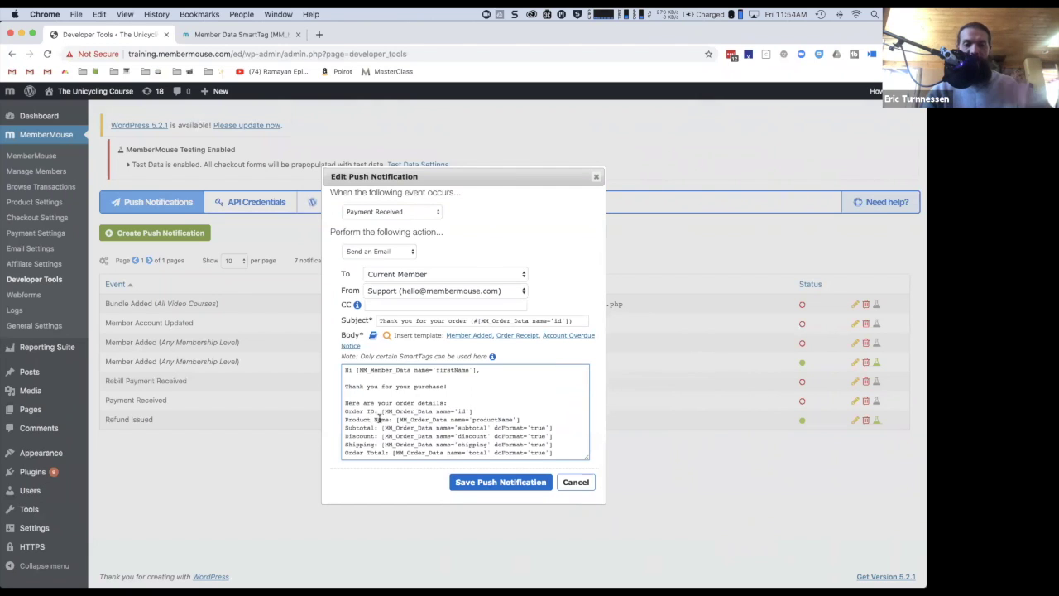
{"action": "mouse_move", "coordinate": [382, 426]}
{"action": "left_mouse_down"}
{"action": "mouse_move", "coordinate": [556, 425]}
{"action": "mouse_move", "coordinate": [380, 428]}
{"action": "left_mouse_up"}
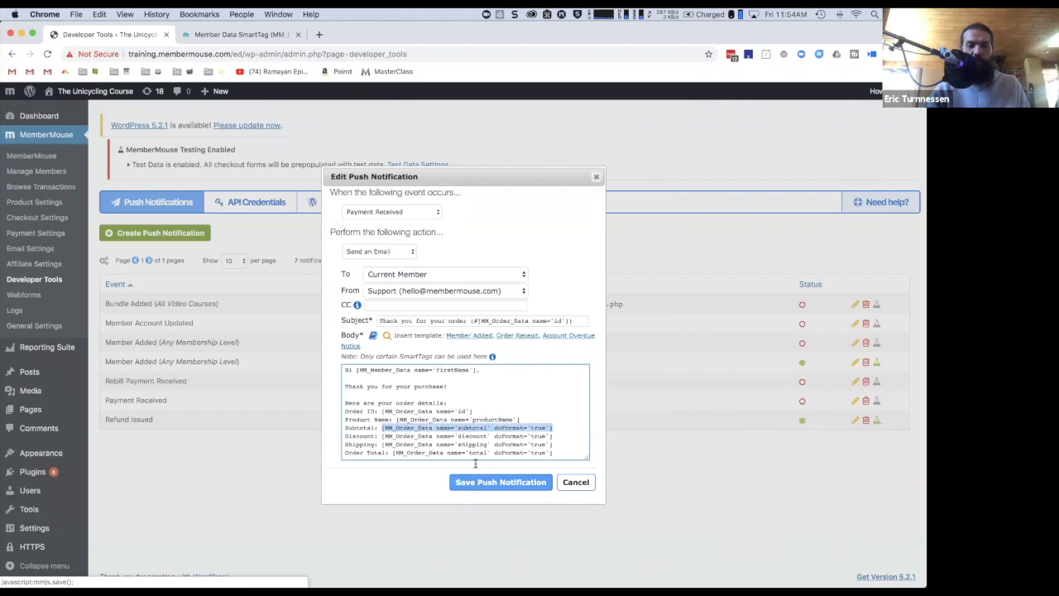
{"action": "left_click", "coordinate": [471, 424]}
{"action": "scroll", "coordinate": [471, 424], "scroll_direction": "down", "scroll_amount": 5}
{"action": "scroll", "coordinate": [470, 419], "scroll_direction": "up", "scroll_amount": 5}
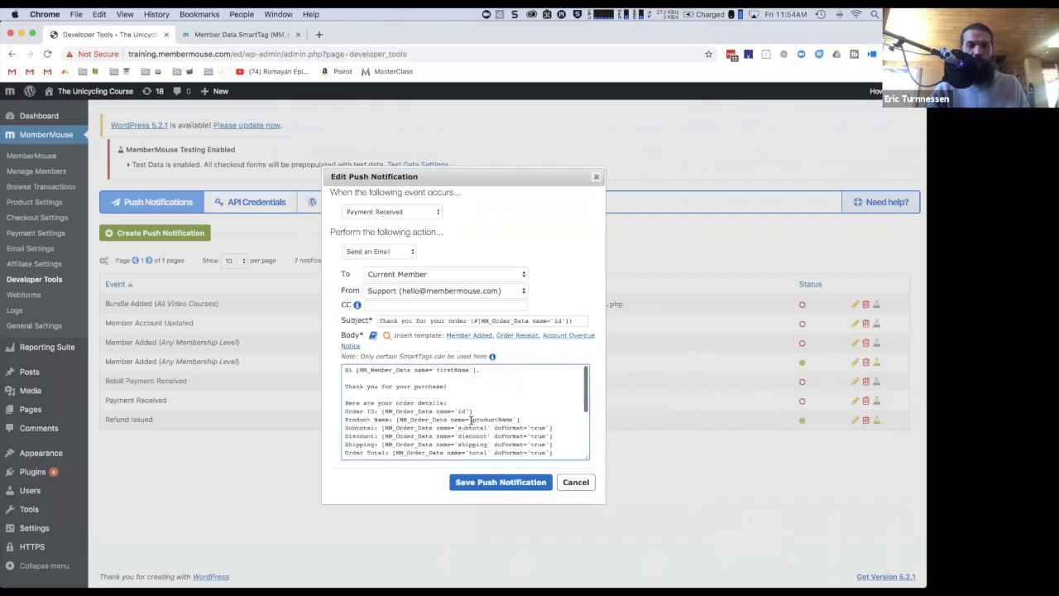
{"action": "left_click", "coordinate": [488, 480]}
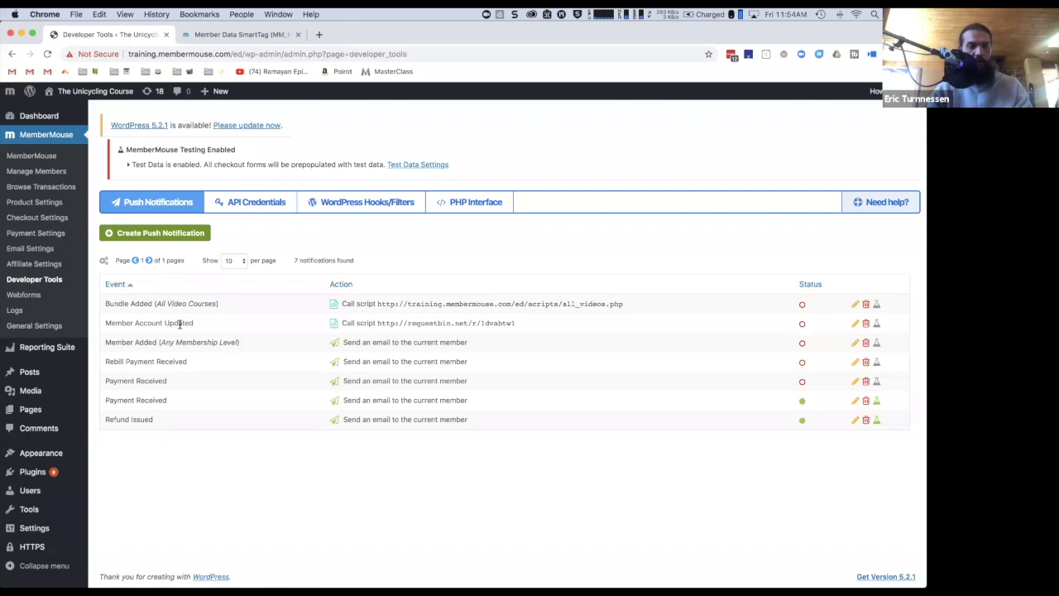
{"action": "left_click_drag", "start_coordinate": [117, 376], "coordinate": [106, 380]}
{"action": "left_click", "coordinate": [106, 379]}
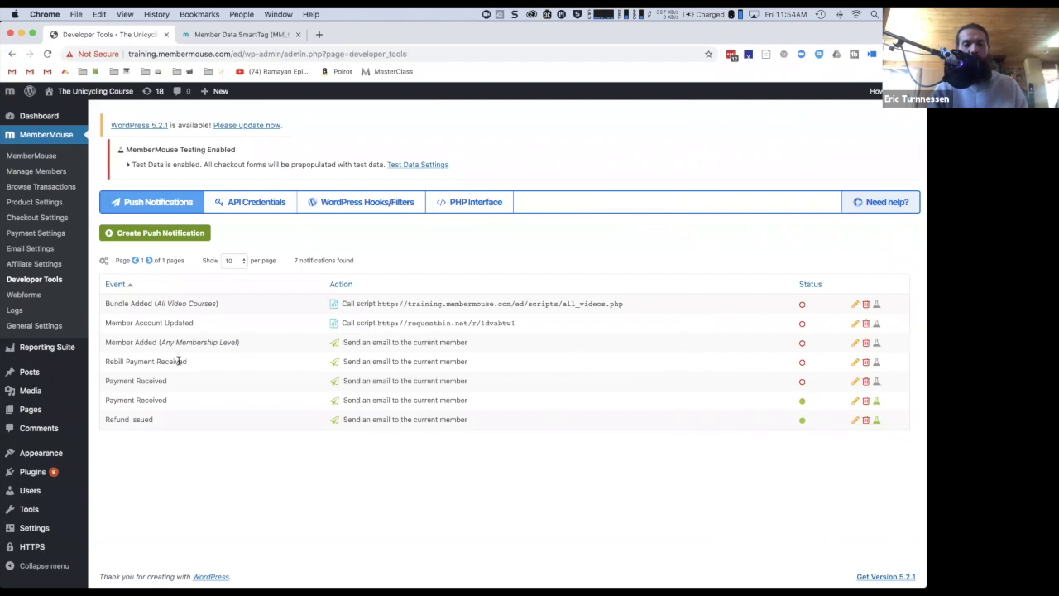
Step: Create and save a push notification for Rebill Payment Received that emails the current member using the Order Receipt template
{"action": "left_click", "coordinate": [173, 235]}
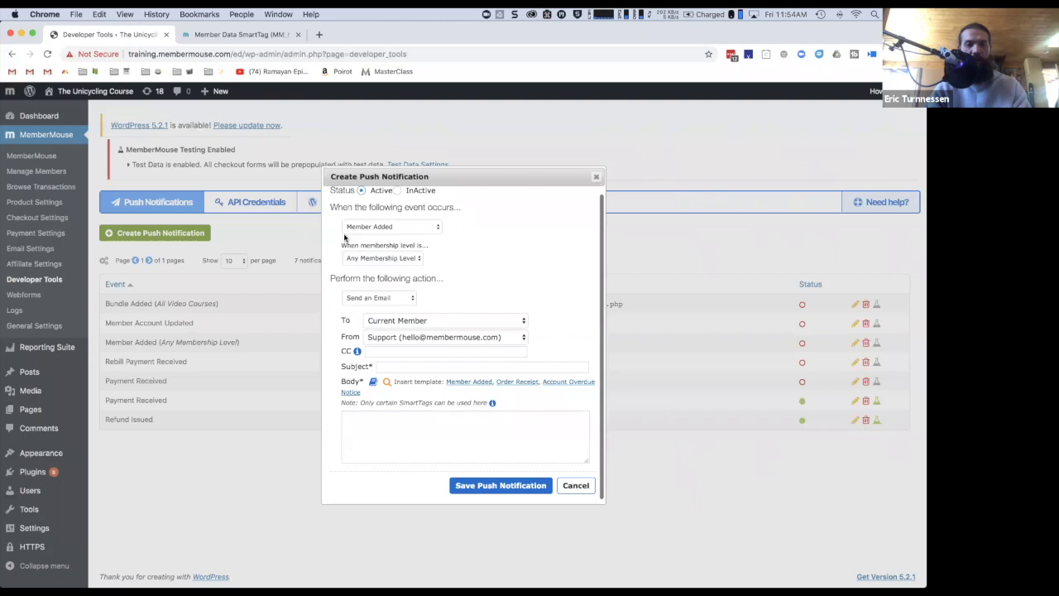
{"action": "left_click", "coordinate": [361, 229]}
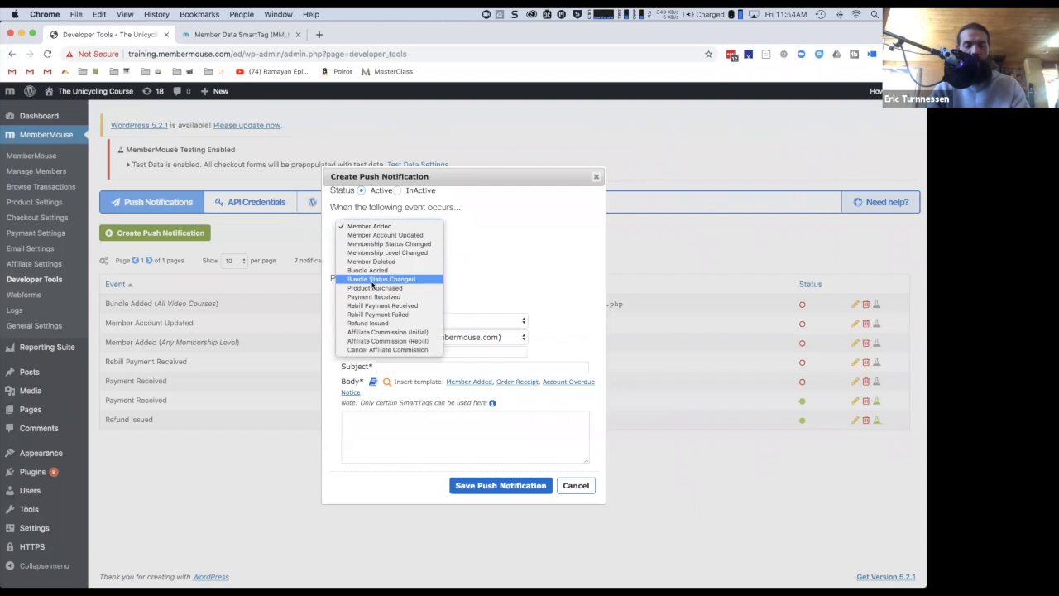
{"action": "left_click", "coordinate": [385, 306]}
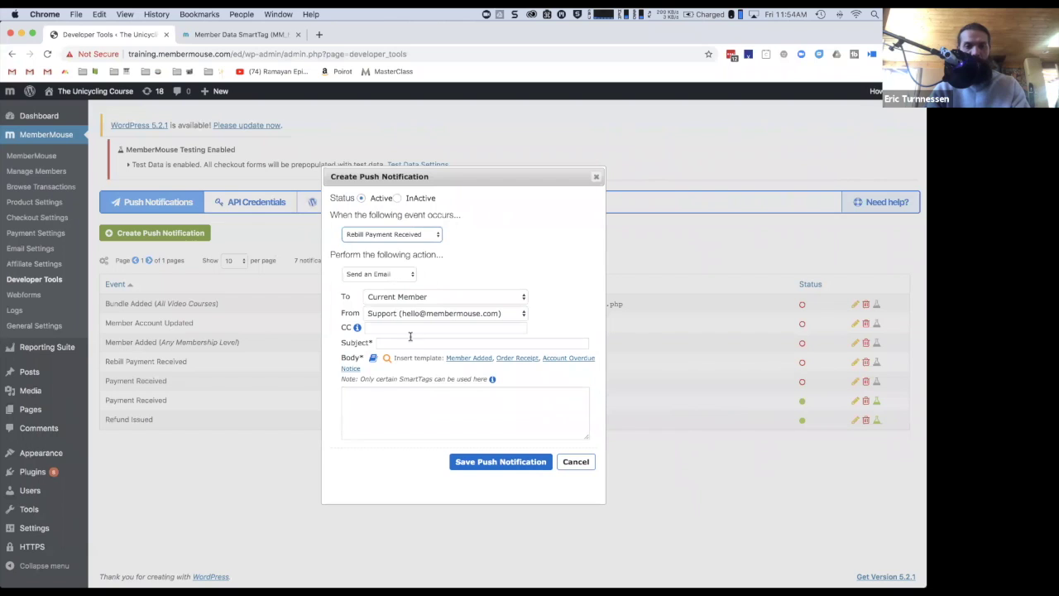
{"action": "left_click", "coordinate": [505, 358]}
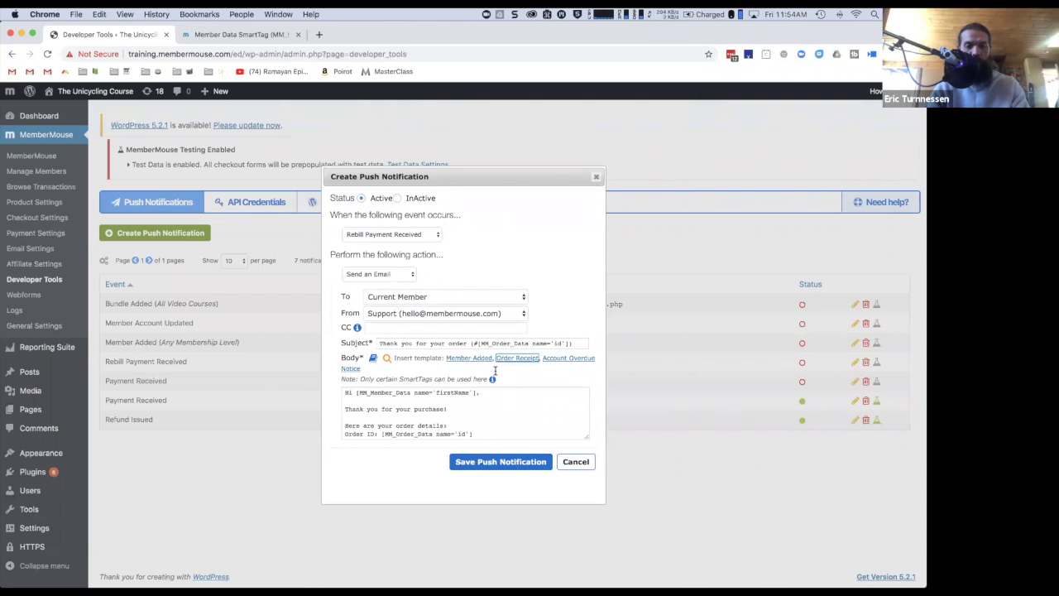
{"action": "left_click", "coordinate": [506, 461]}
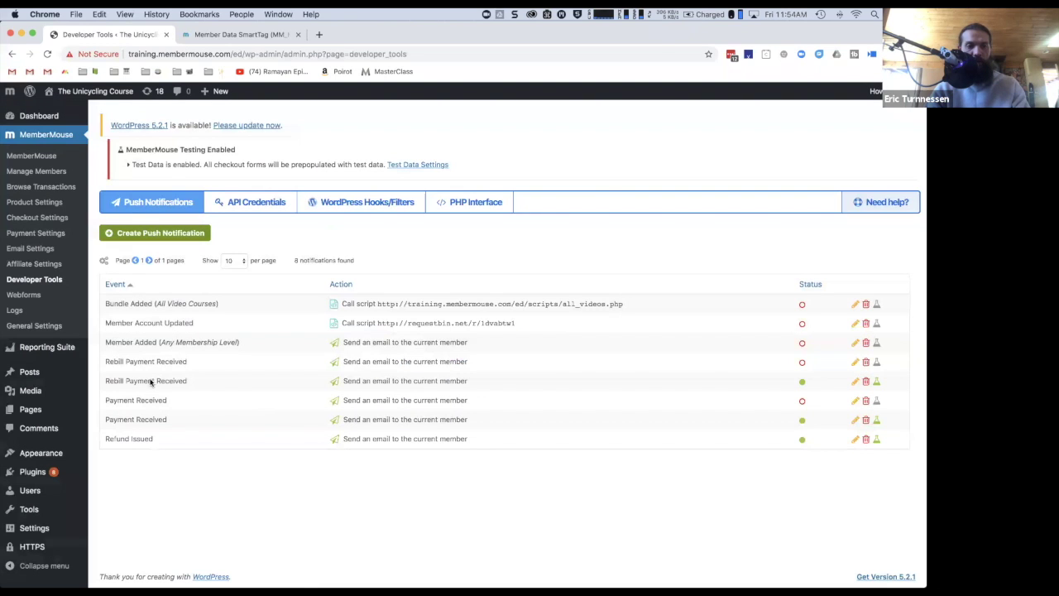
Step: Delete the inactive Rebill Payment Received and inactive Payment Received notifications
{"action": "left_click", "coordinate": [866, 362]}
{"action": "left_click", "coordinate": [559, 121]}
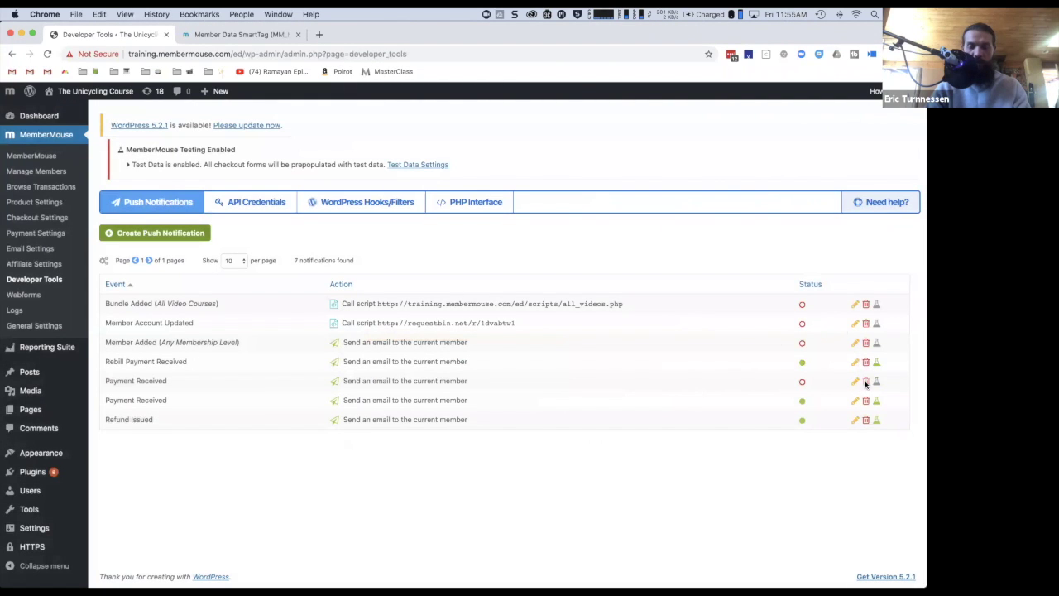
{"action": "left_click", "coordinate": [866, 380]}
{"action": "left_click", "coordinate": [559, 119]}
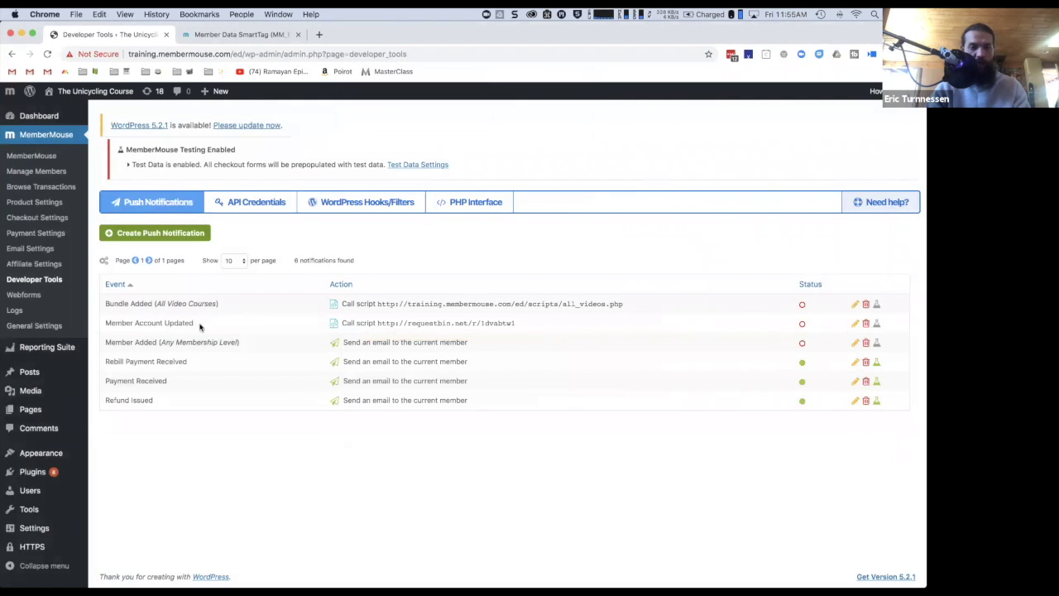
{"action": "left_click_drag", "start_coordinate": [101, 358], "coordinate": [163, 388]}
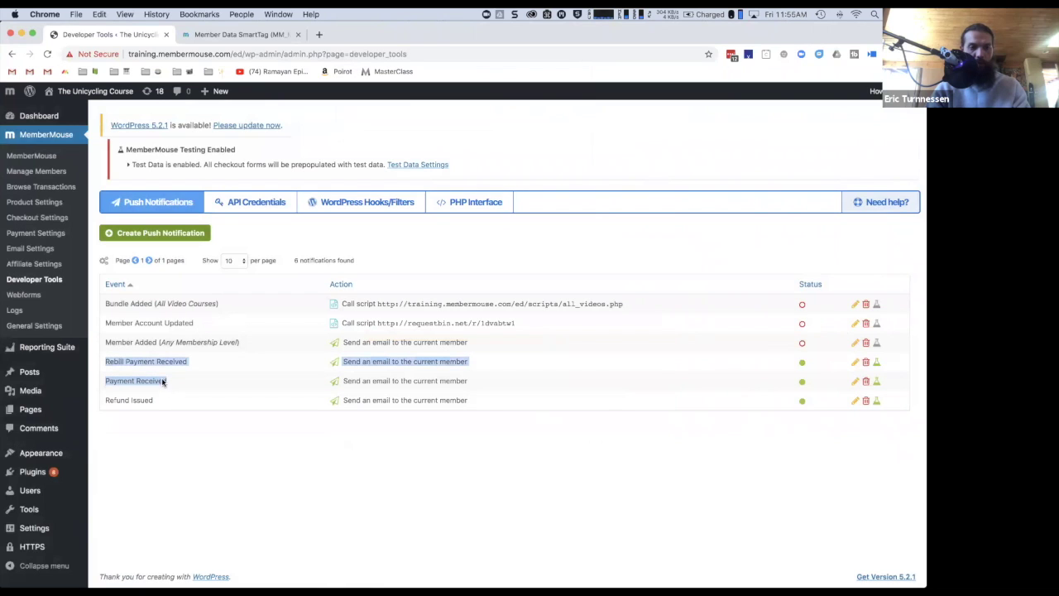
{"action": "left_click", "coordinate": [116, 361]}
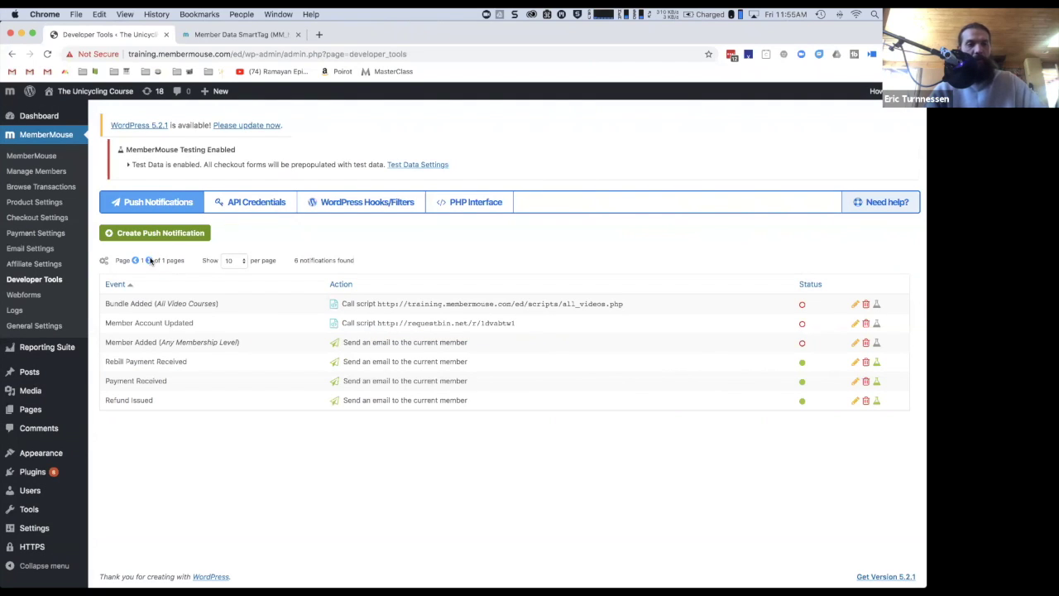
Step: Close the Member Data SmartTag page and open training.membermouse.com/ed/ in a new incognito window
{"action": "left_click", "coordinate": [298, 35]}
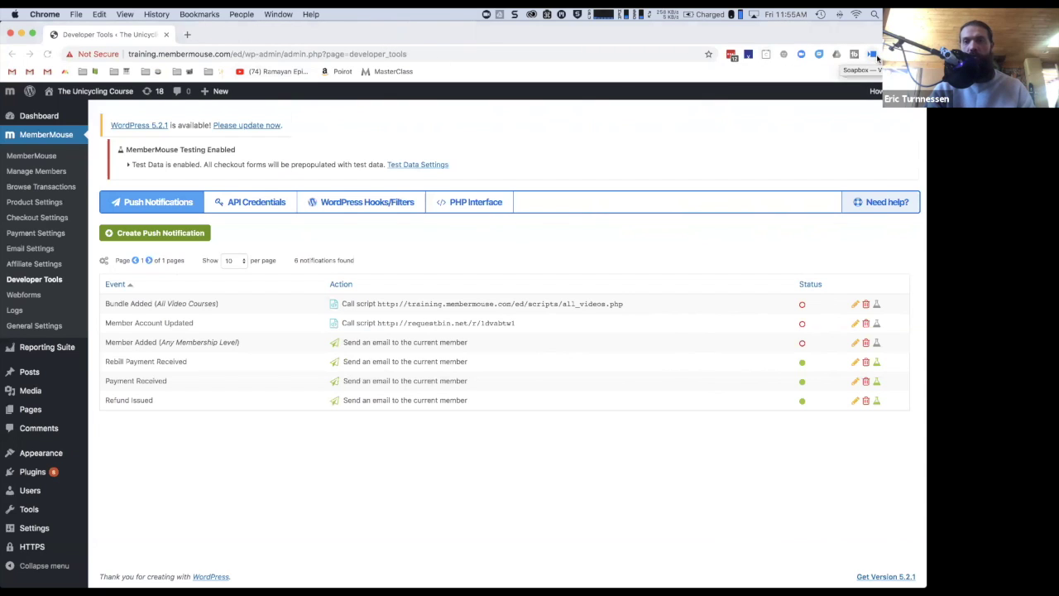
{"action": "left_click", "coordinate": [915, 53]}
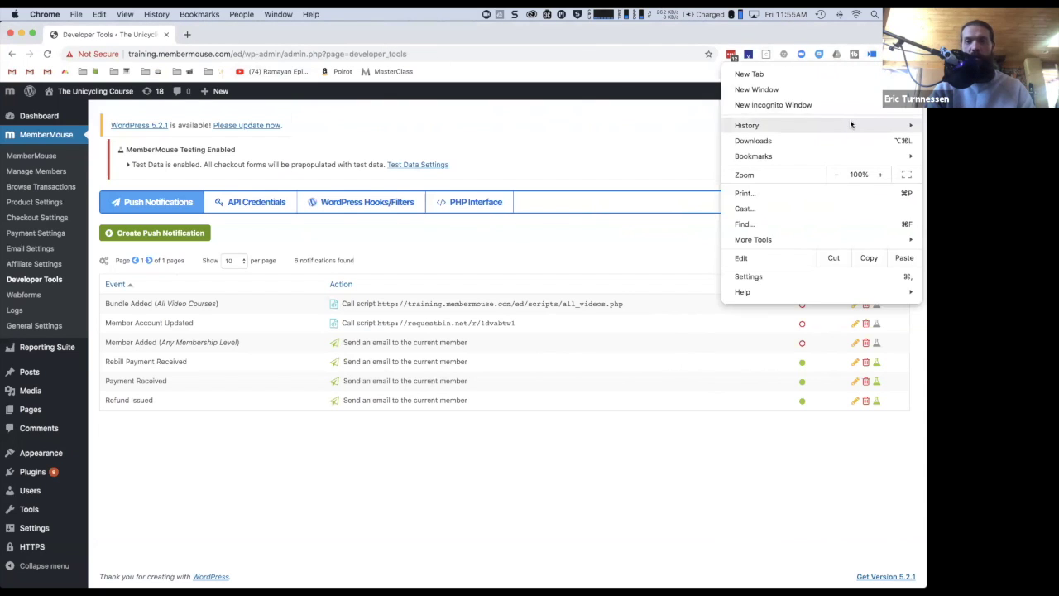
{"action": "left_click", "coordinate": [827, 89]}
{"action": "type", "text": "tl"}
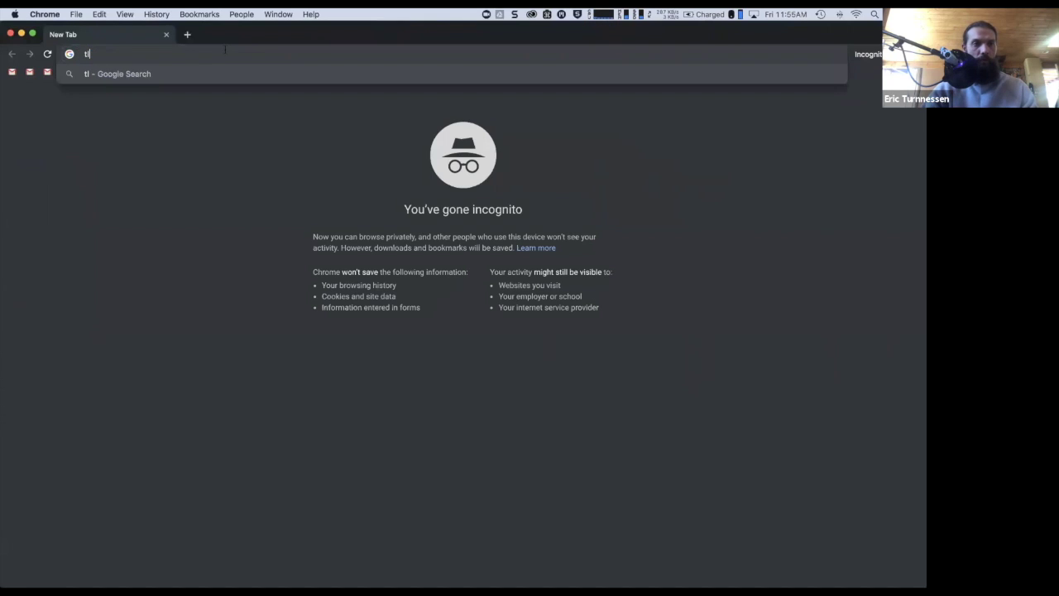
{"action": "type", "text": "rain"}
{"action": "key", "text": "Return"}
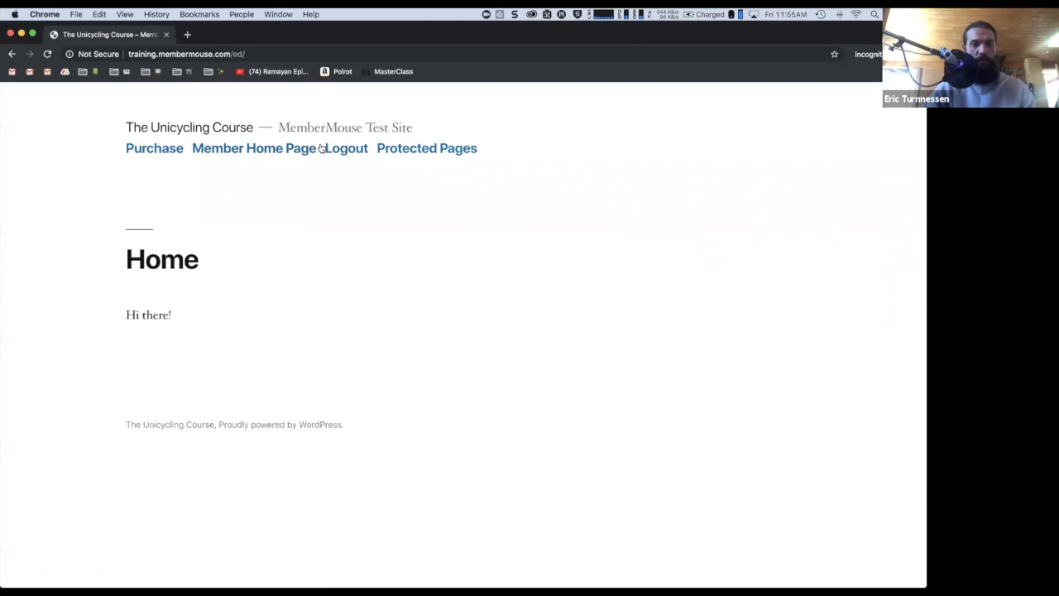
Step: Purchase the Basic Course on the test site using the prefilled checkout data, and close the incognito window after the order completes
{"action": "left_click", "coordinate": [174, 146]}
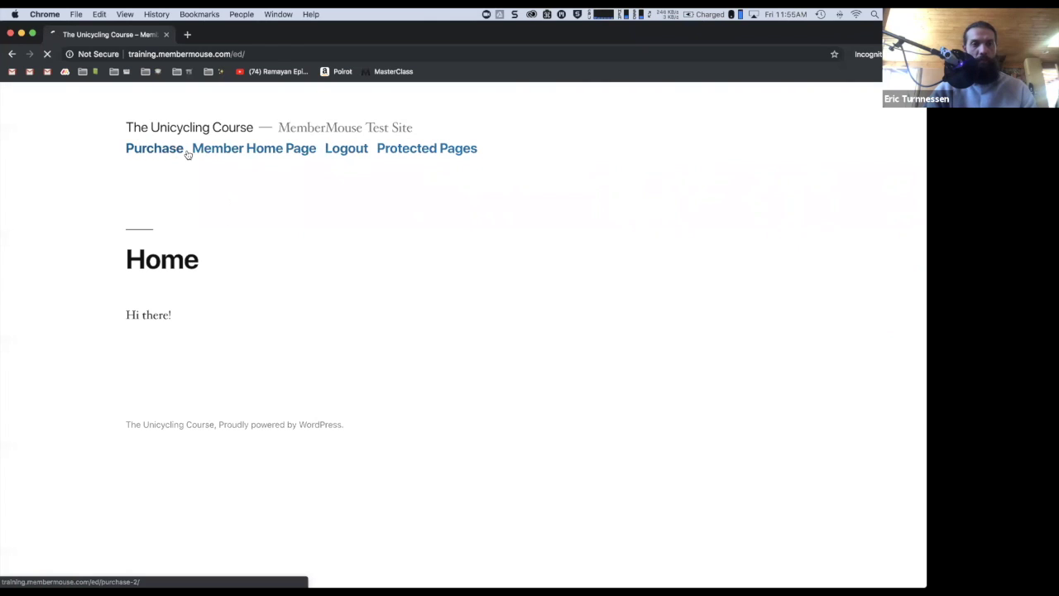
{"action": "left_click", "coordinate": [272, 315]}
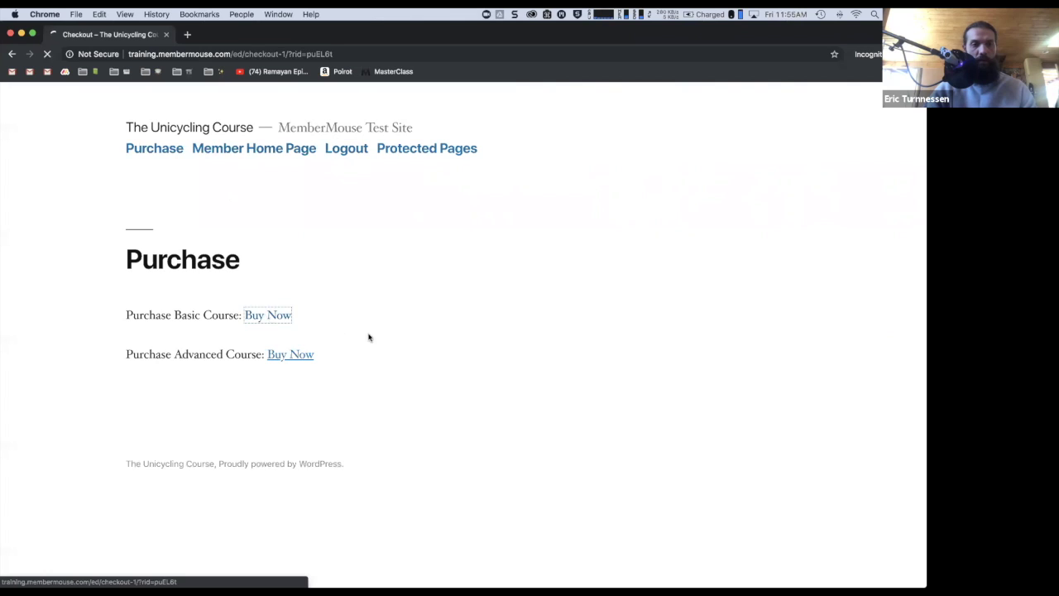
{"action": "scroll", "coordinate": [356, 361], "scroll_direction": "down", "scroll_amount": 5}
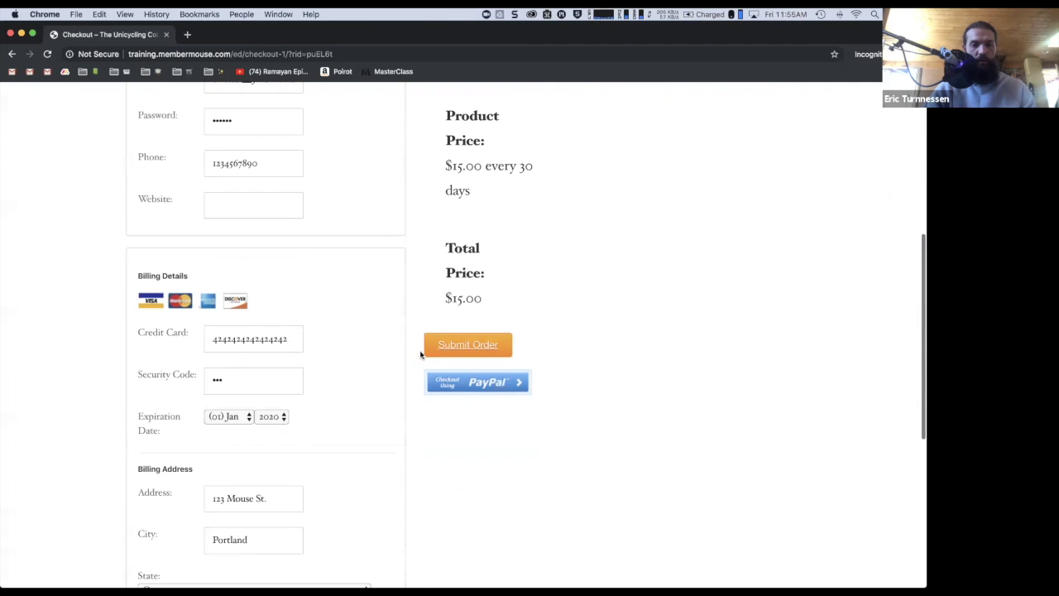
{"action": "left_click", "coordinate": [506, 348]}
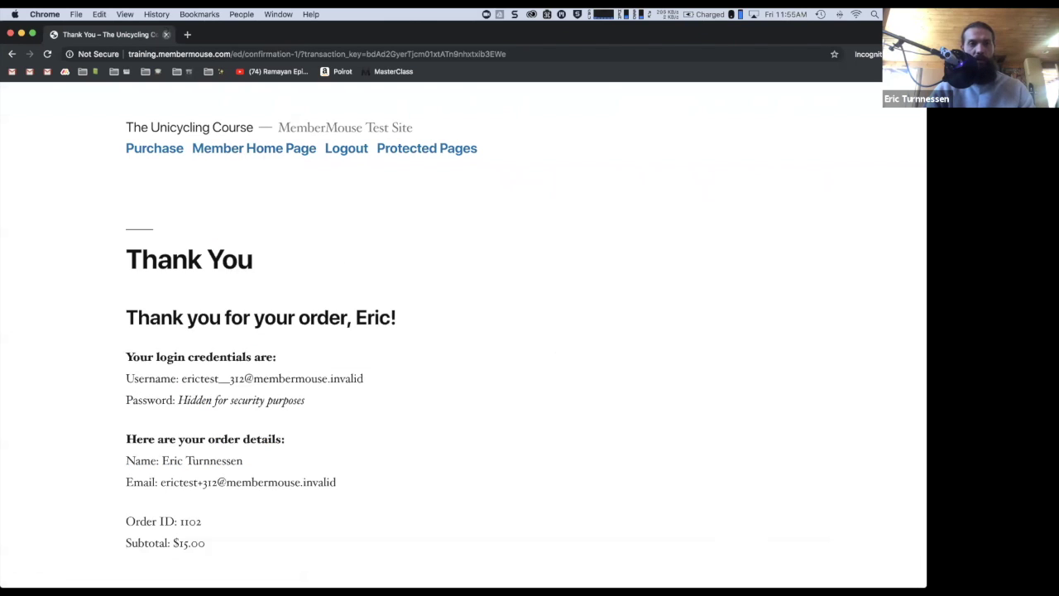
{"action": "left_click", "coordinate": [166, 35]}
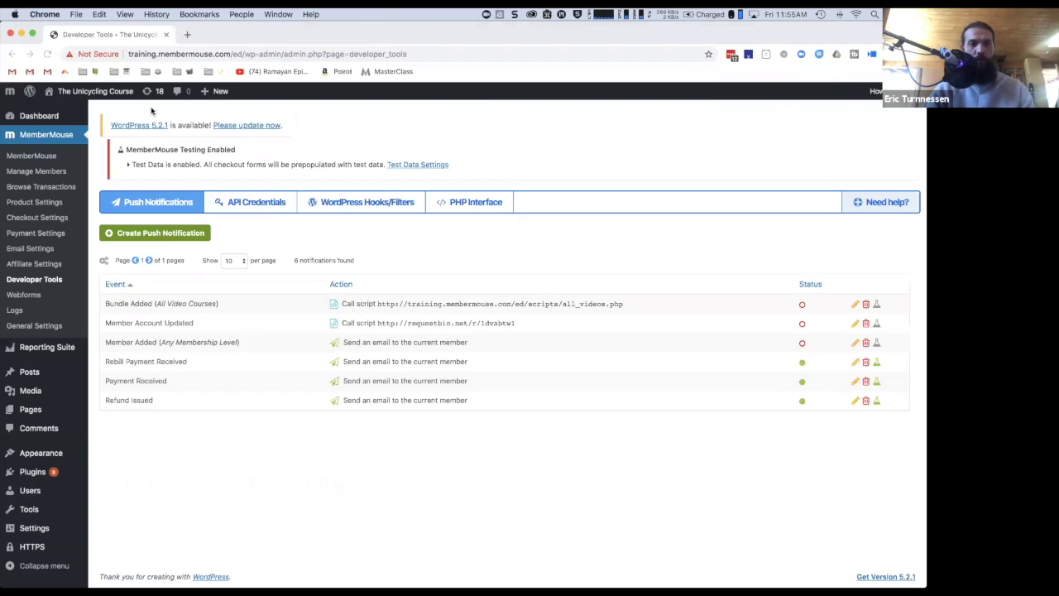
Step: Open the newest member's activity log and view the Welcome email sent to that member
{"action": "left_click", "coordinate": [37, 171]}
{"action": "left_click", "coordinate": [214, 427]}
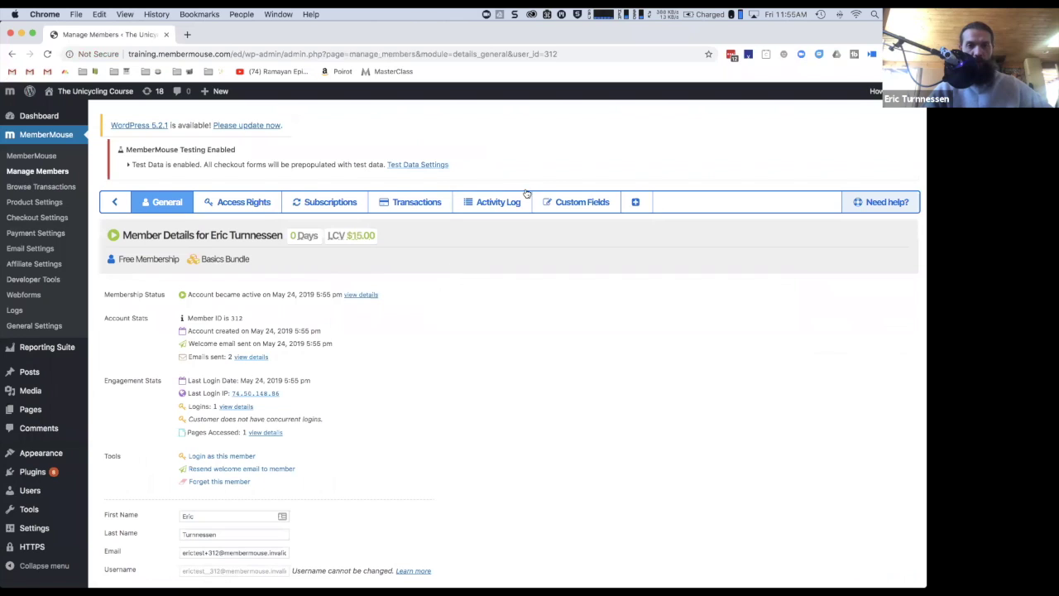
{"action": "left_click", "coordinate": [513, 203]}
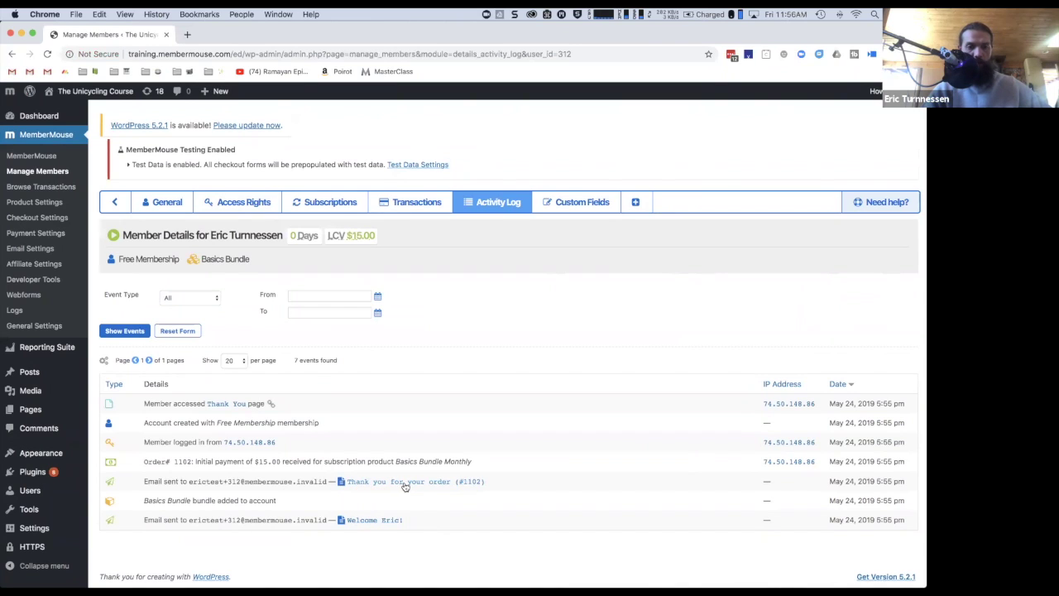
{"action": "left_click", "coordinate": [378, 519]}
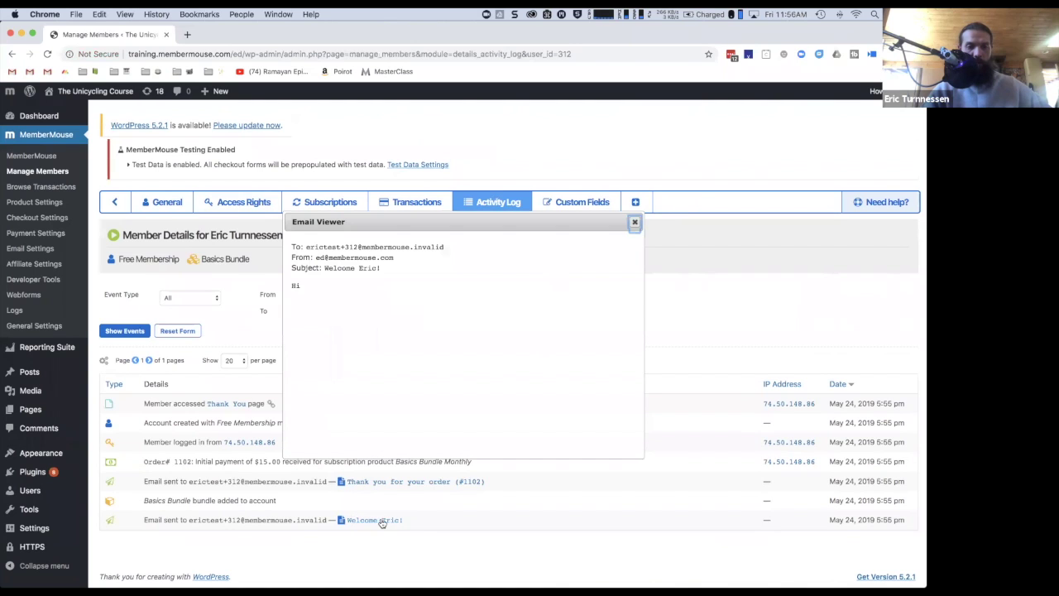
{"action": "left_click_drag", "start_coordinate": [300, 289], "coordinate": [293, 242]}
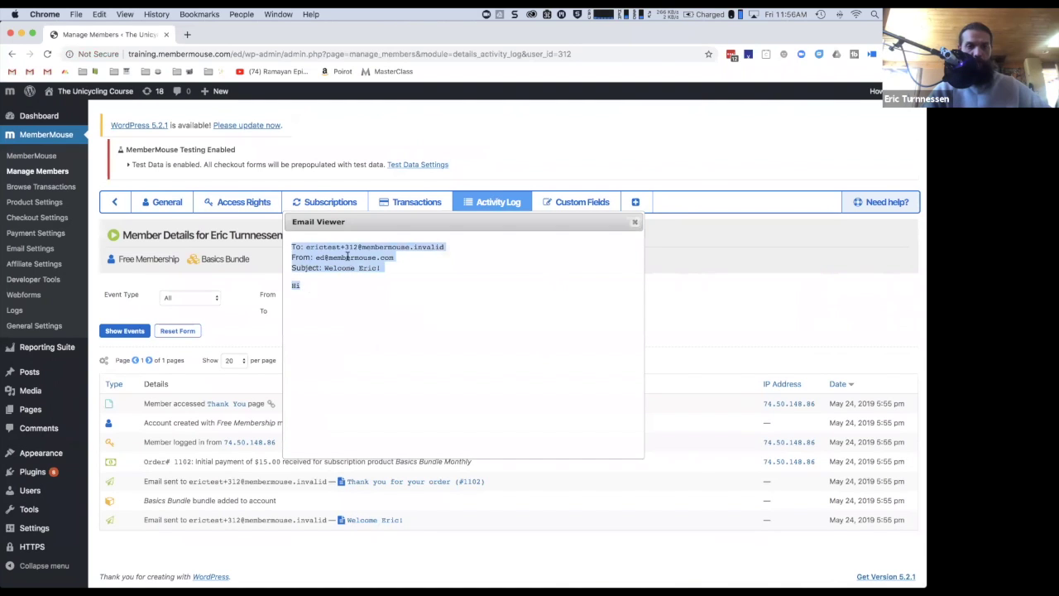
{"action": "left_click", "coordinate": [634, 222]}
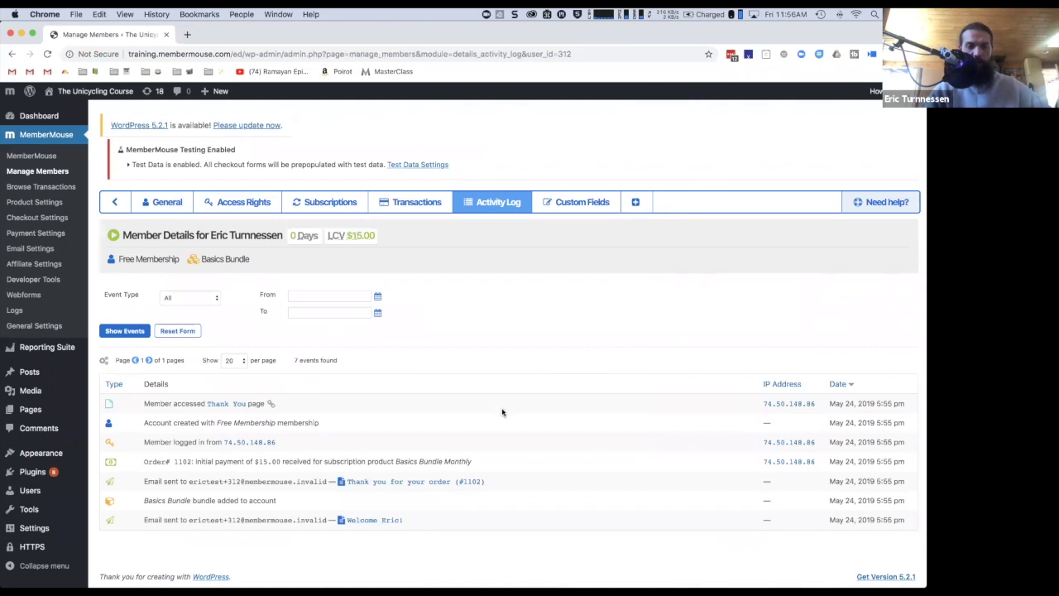
Step: Review the order details and billing address in the logged "Thank you for your order" email, and close the email viewer
{"action": "left_click", "coordinate": [415, 482]}
{"action": "scroll", "coordinate": [331, 299], "scroll_direction": "down", "scroll_amount": 2}
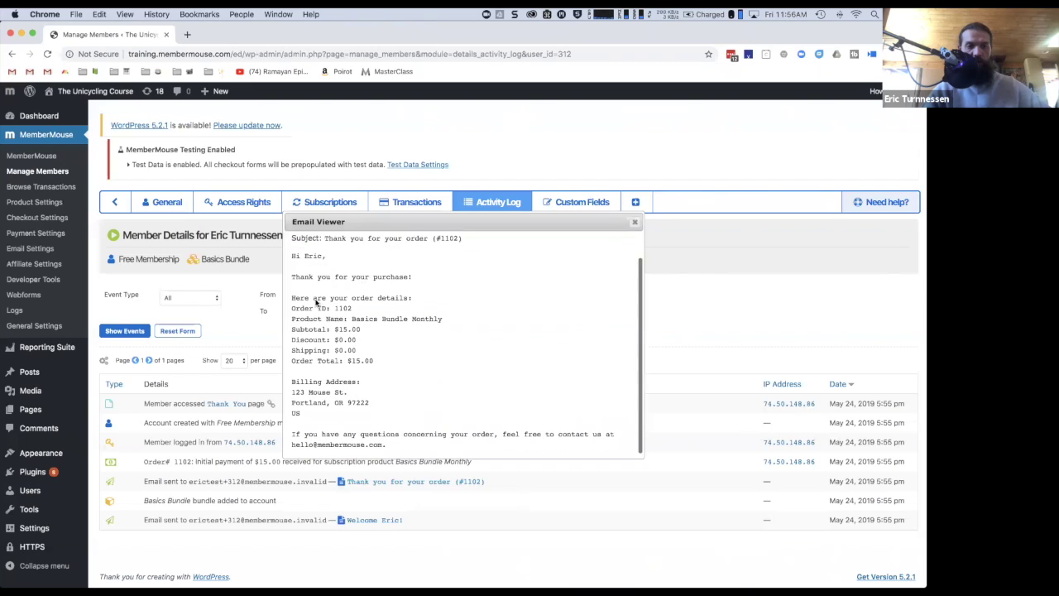
{"action": "mouse_move", "coordinate": [337, 304]}
{"action": "left_mouse_down"}
{"action": "mouse_move", "coordinate": [361, 335]}
{"action": "mouse_move", "coordinate": [360, 356]}
{"action": "mouse_move", "coordinate": [291, 347]}
{"action": "mouse_move", "coordinate": [335, 304]}
{"action": "left_mouse_up"}
{"action": "left_click", "coordinate": [407, 349]}
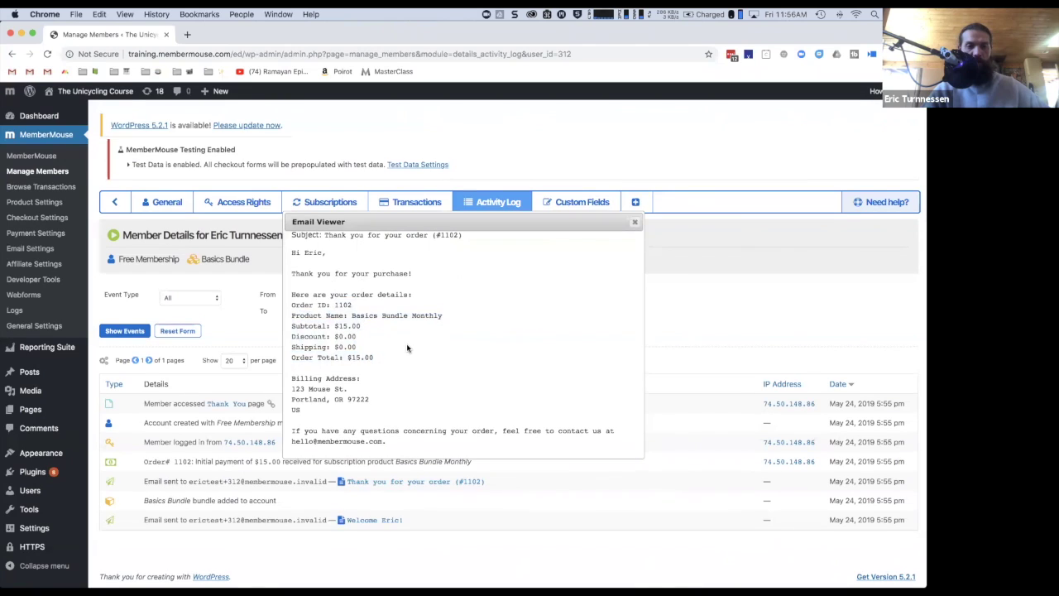
{"action": "left_click", "coordinate": [635, 222]}
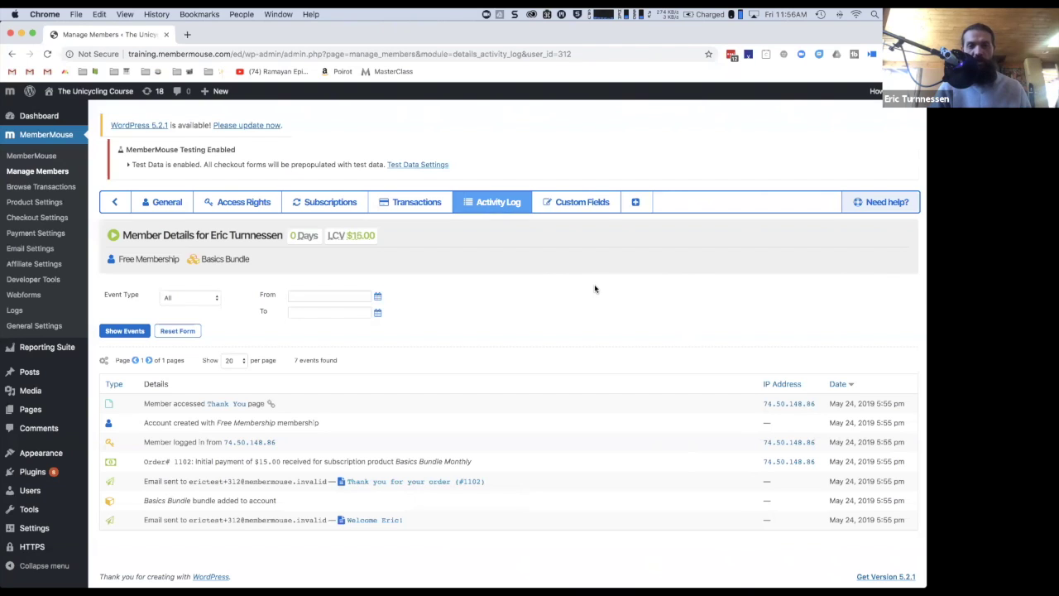
{"action": "left_click", "coordinate": [365, 484]}
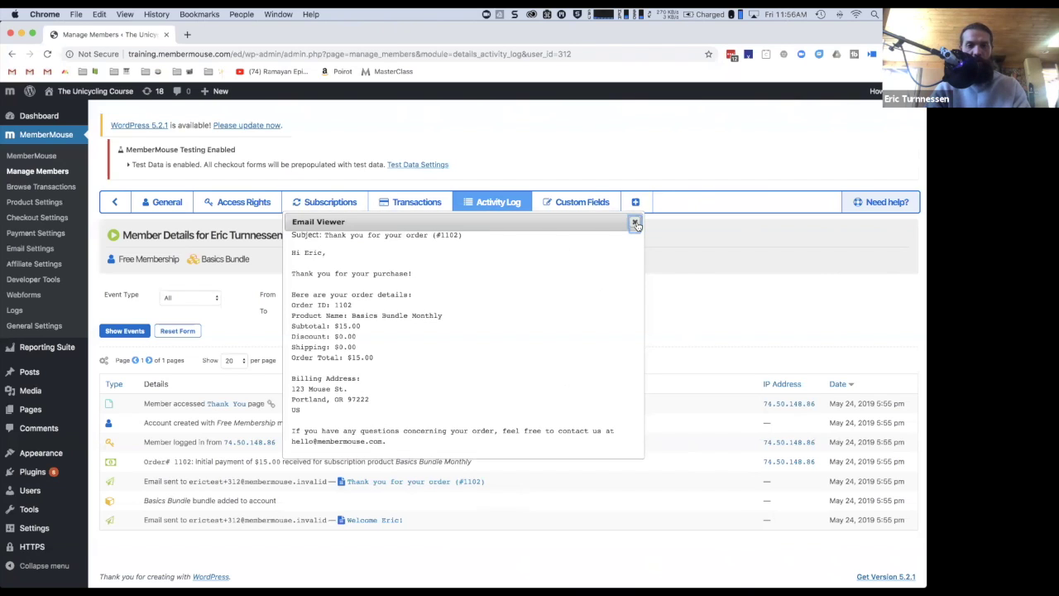
{"action": "left_click", "coordinate": [636, 224]}
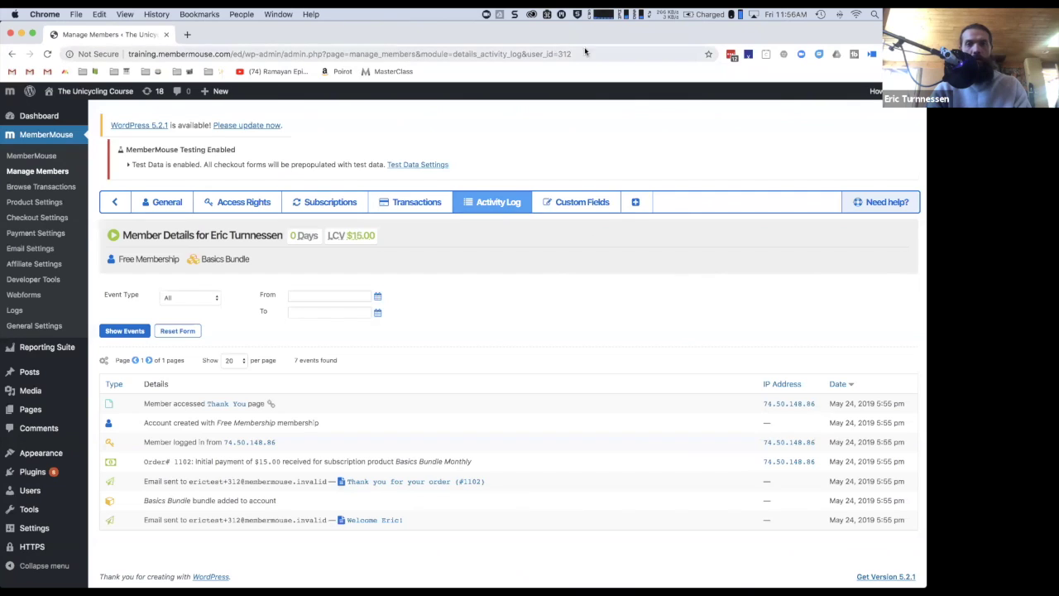
{"action": "left_click", "coordinate": [630, 69]}
{"action": "left_click", "coordinate": [635, 70]}
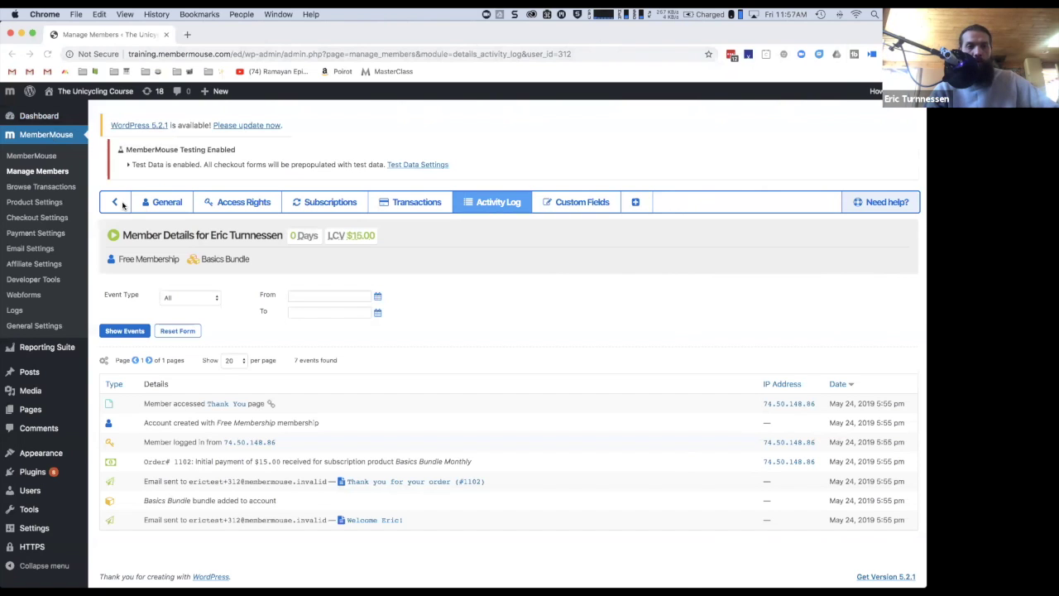
Step: Look over the member list's advanced search options and the General Settings page
{"action": "left_click", "coordinate": [121, 205]}
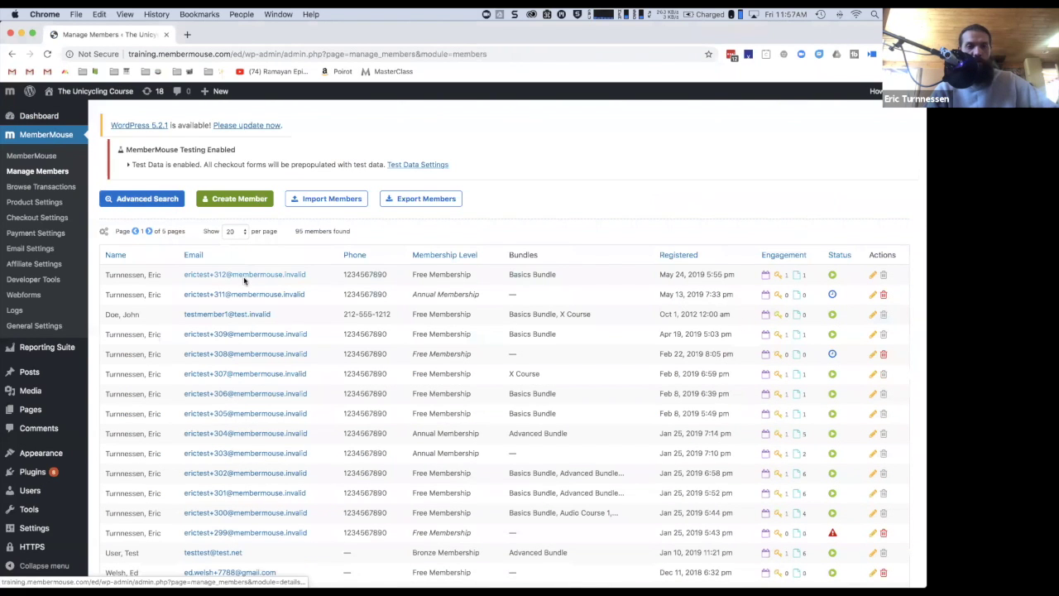
{"action": "left_click", "coordinate": [178, 202]}
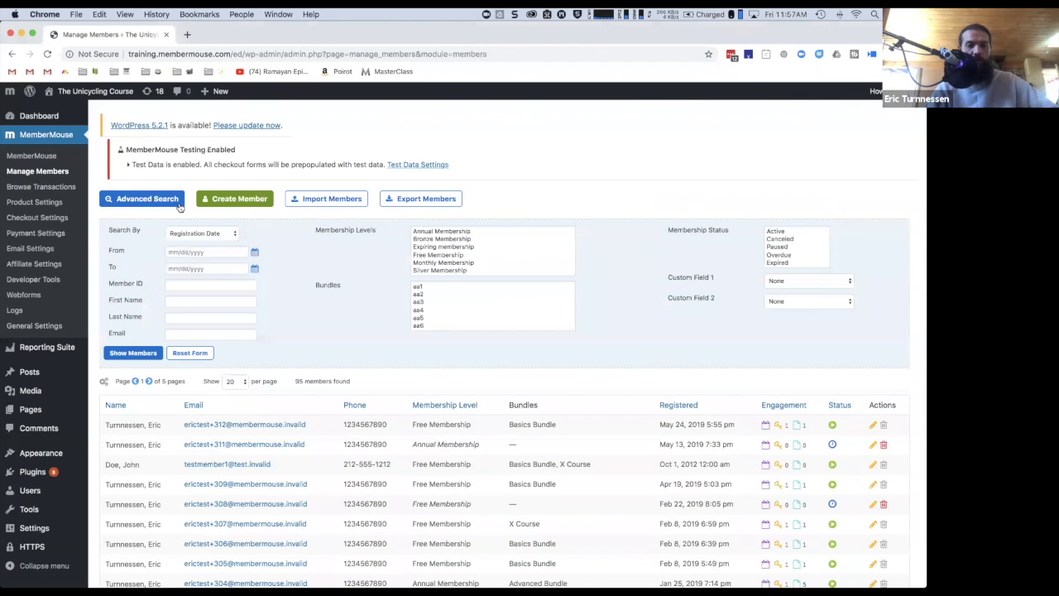
{"action": "left_click", "coordinate": [33, 326]}
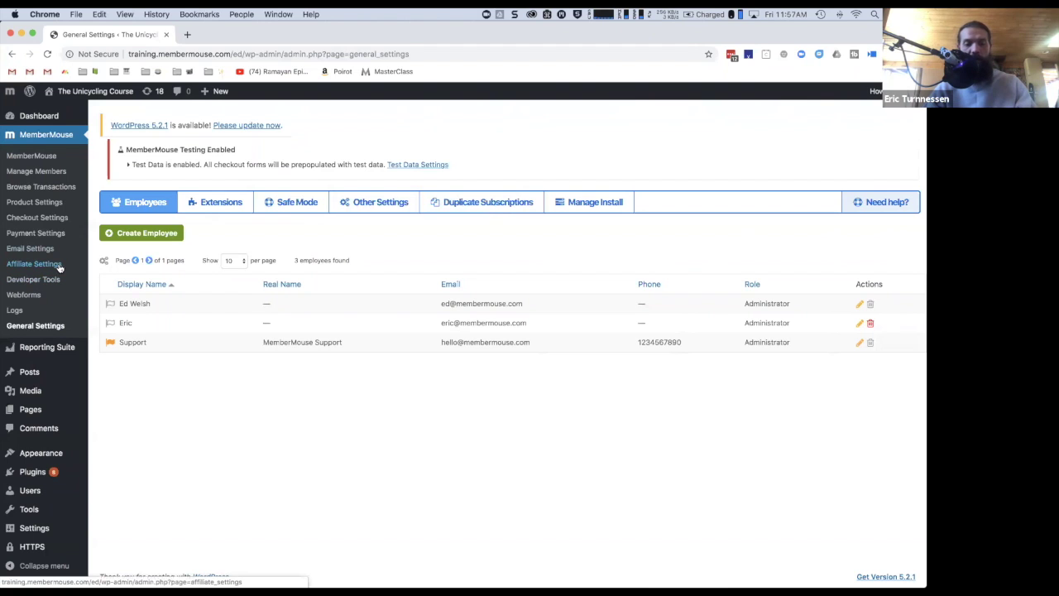
Step: Open zapier.com in a new tab and review its homepage through the section on connecting more than 1,500 apps
{"action": "key", "text": "super+t"}
{"action": "type", "text": "zapier.com"}
{"action": "key", "text": "Return"}
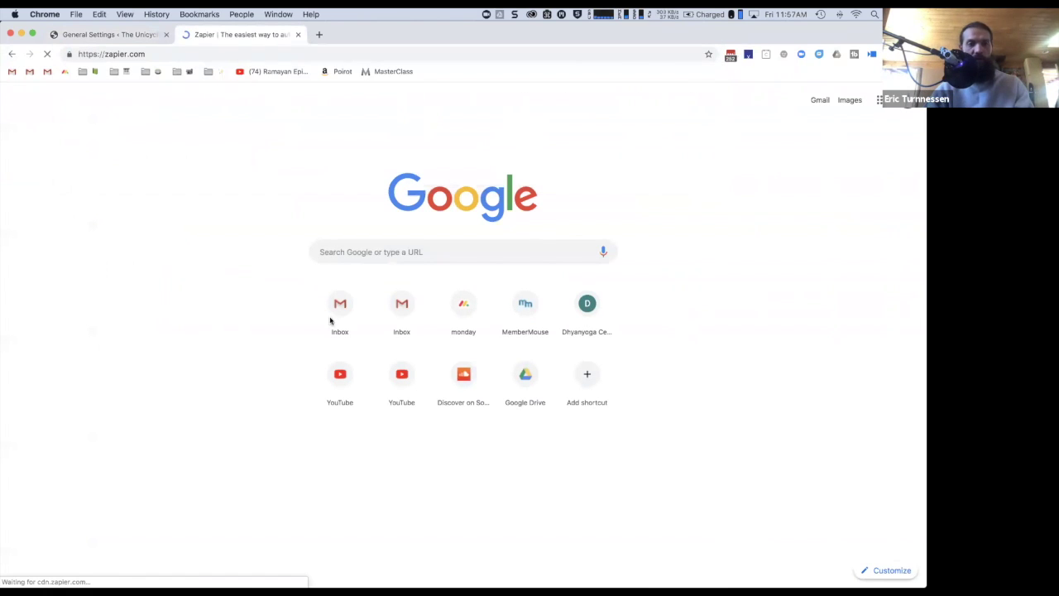
{"action": "scroll", "coordinate": [433, 307], "scroll_direction": "down", "scroll_amount": 3}
{"action": "scroll", "coordinate": [434, 308], "scroll_direction": "down", "scroll_amount": 5}
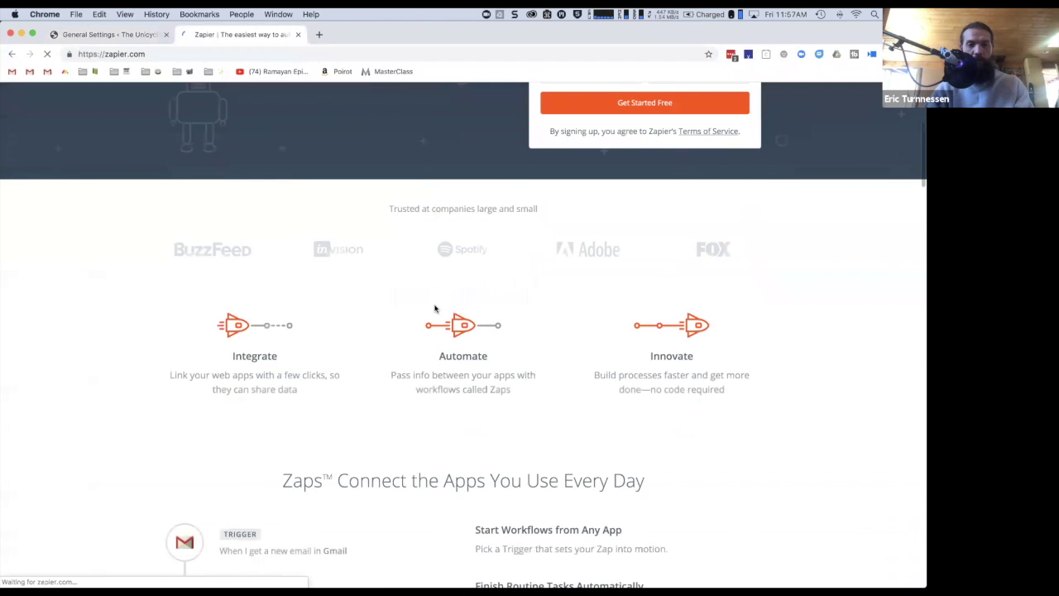
{"action": "scroll", "coordinate": [434, 308], "scroll_direction": "down", "scroll_amount": 3}
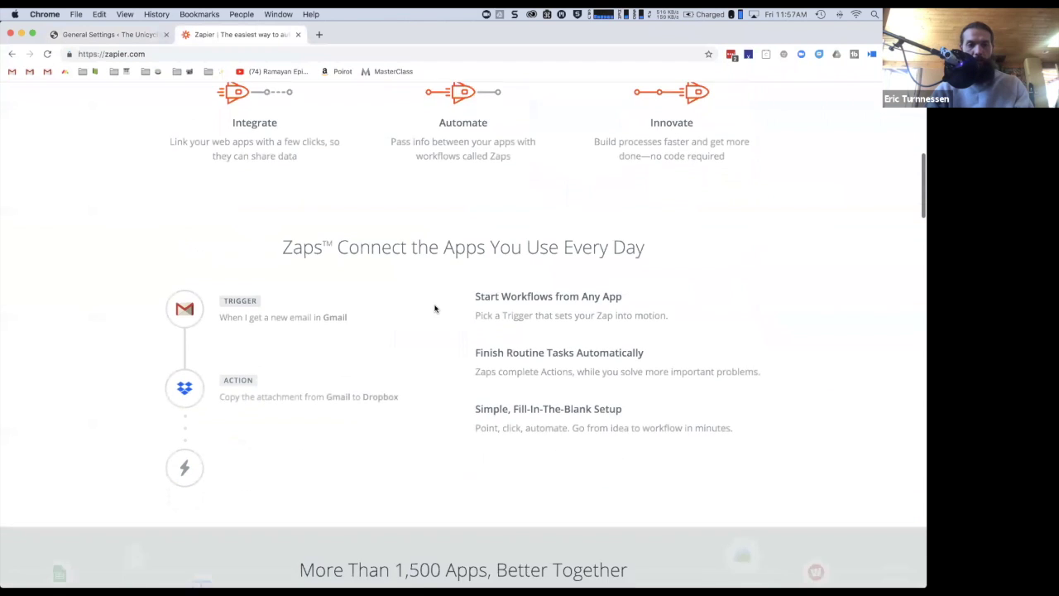
{"action": "scroll", "coordinate": [435, 308], "scroll_direction": "down", "scroll_amount": 1}
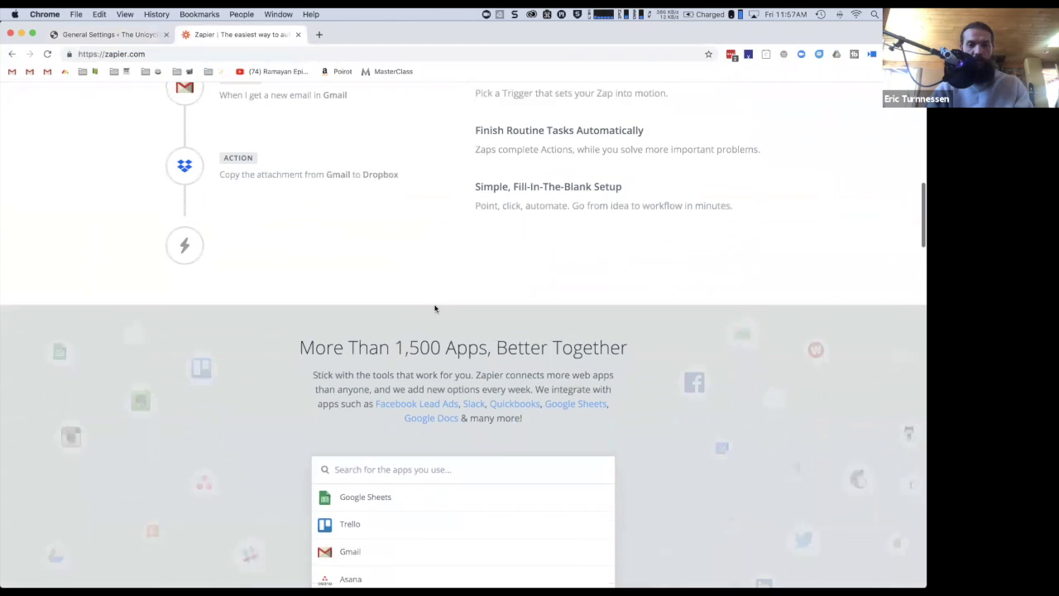
{"action": "left_click_drag", "start_coordinate": [404, 314], "coordinate": [447, 314]}
{"action": "left_click", "coordinate": [447, 315]}
{"action": "scroll", "coordinate": [446, 315], "scroll_direction": "down", "scroll_amount": 3}
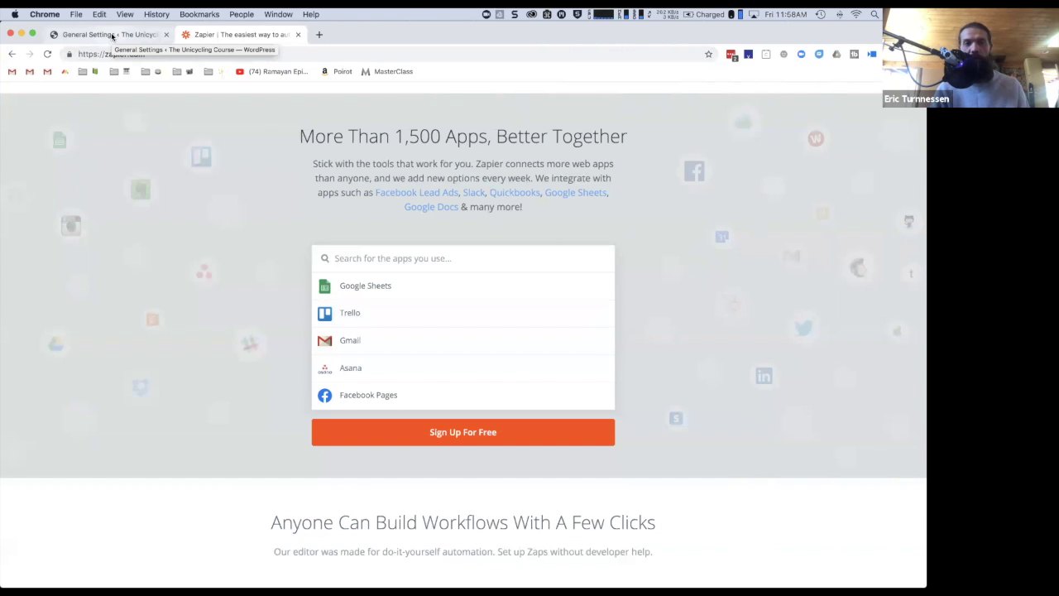
Step: Search the MemberMouse support site for "zapier" in a new tab and open the article "Connect MemberMouse to Hundreds of Apps Using Zapier"
{"action": "key", "text": "super+t"}
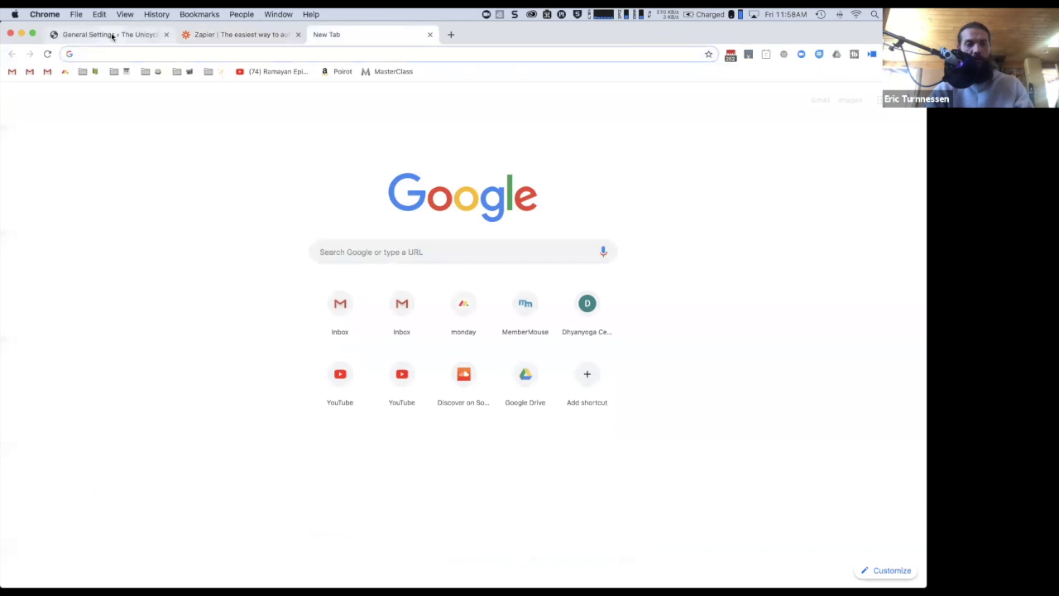
{"action": "type", "text": "sup"}
{"action": "key", "text": "Return"}
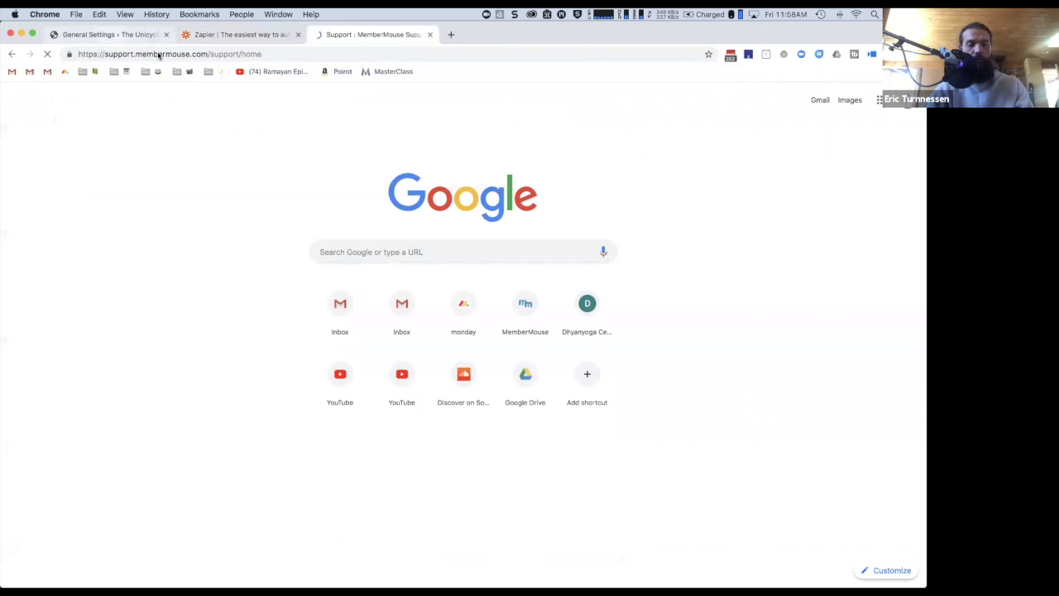
{"action": "type", "text": "zapier"}
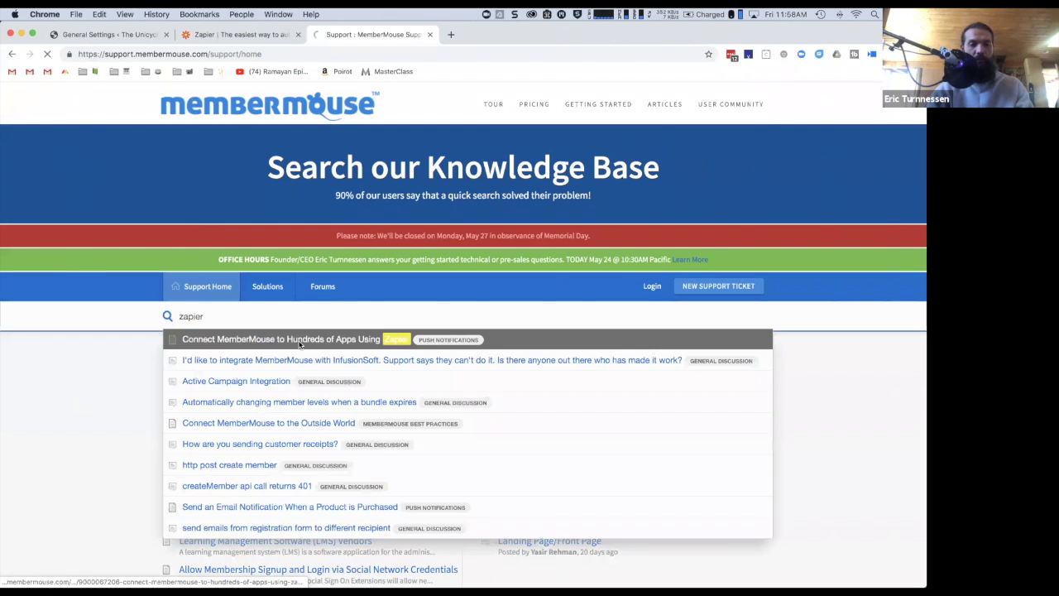
{"action": "key", "text": "Return"}
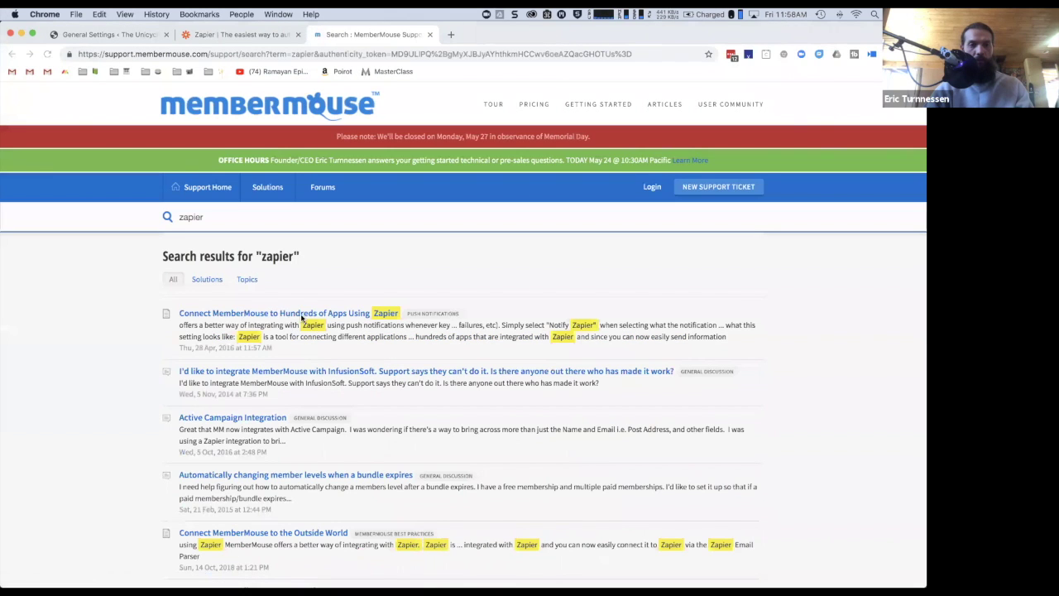
{"action": "left_click", "coordinate": [298, 313]}
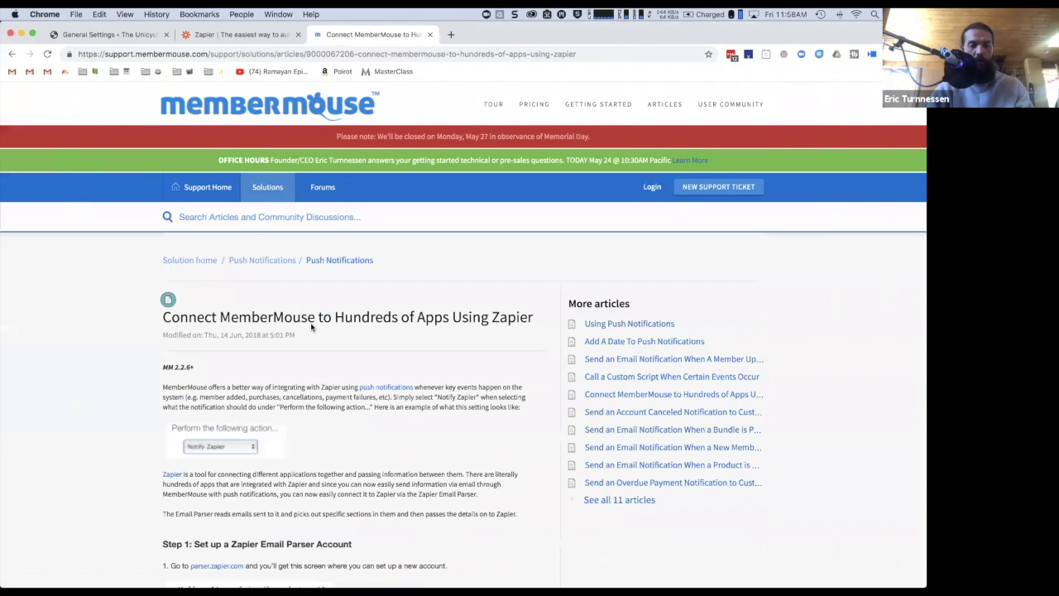
Step: Examine the article's Zapier setup instructions through Step 4: Create Your Zap, and return to the Zapier homepage
{"action": "scroll", "coordinate": [312, 328], "scroll_direction": "down", "scroll_amount": 4}
{"action": "scroll", "coordinate": [312, 328], "scroll_direction": "down", "scroll_amount": 5}
{"action": "scroll", "coordinate": [312, 331], "scroll_direction": "up", "scroll_amount": 6}
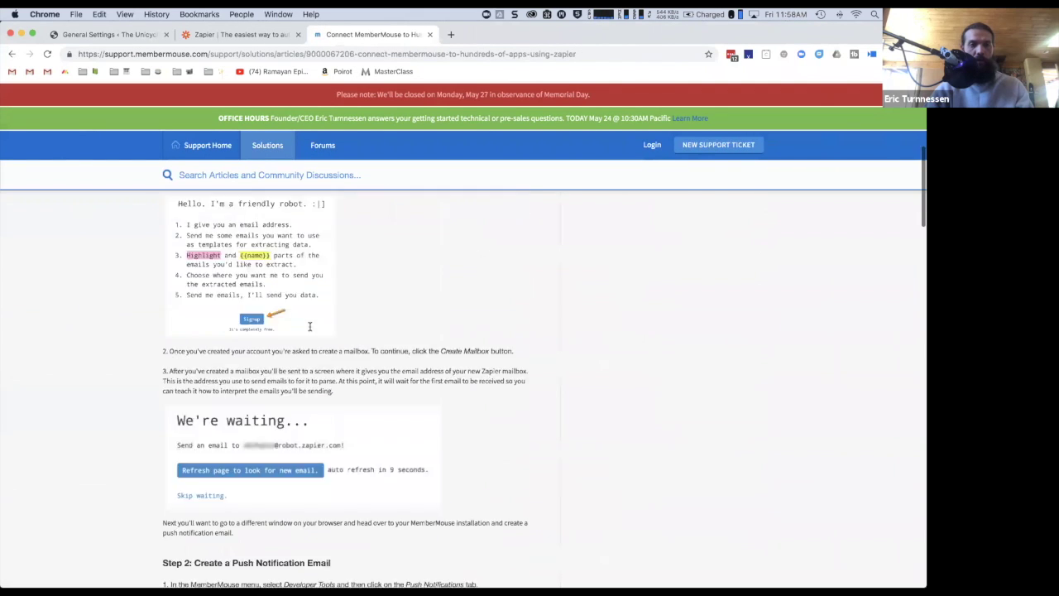
{"action": "left_click", "coordinate": [262, 55]}
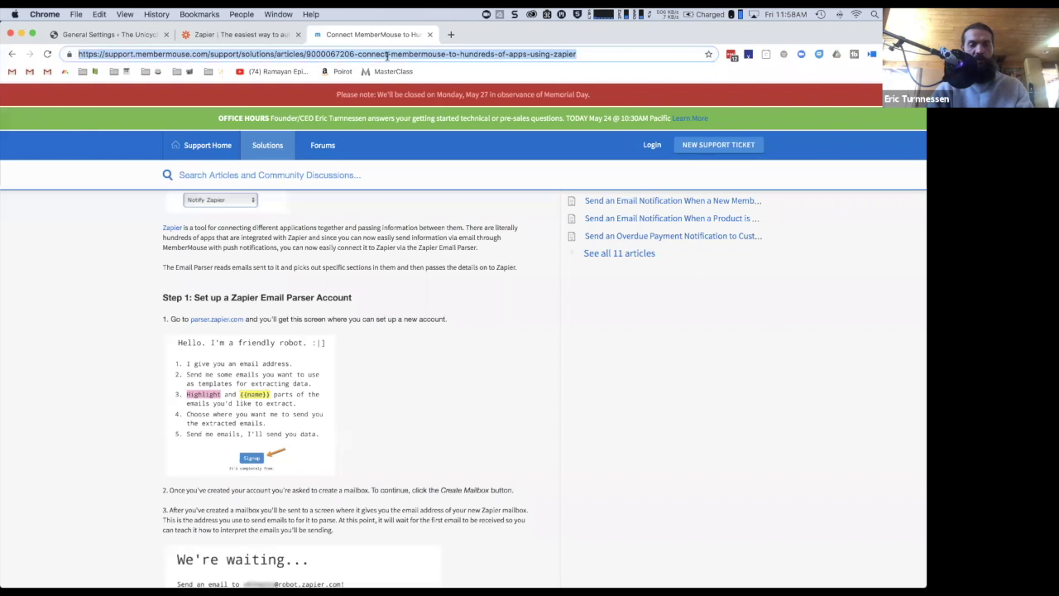
{"action": "scroll", "coordinate": [339, 259], "scroll_direction": "down", "scroll_amount": 10}
{"action": "scroll", "coordinate": [340, 259], "scroll_direction": "down", "scroll_amount": 5}
{"action": "scroll", "coordinate": [315, 286], "scroll_direction": "down", "scroll_amount": 6}
{"action": "scroll", "coordinate": [315, 286], "scroll_direction": "down", "scroll_amount": 3}
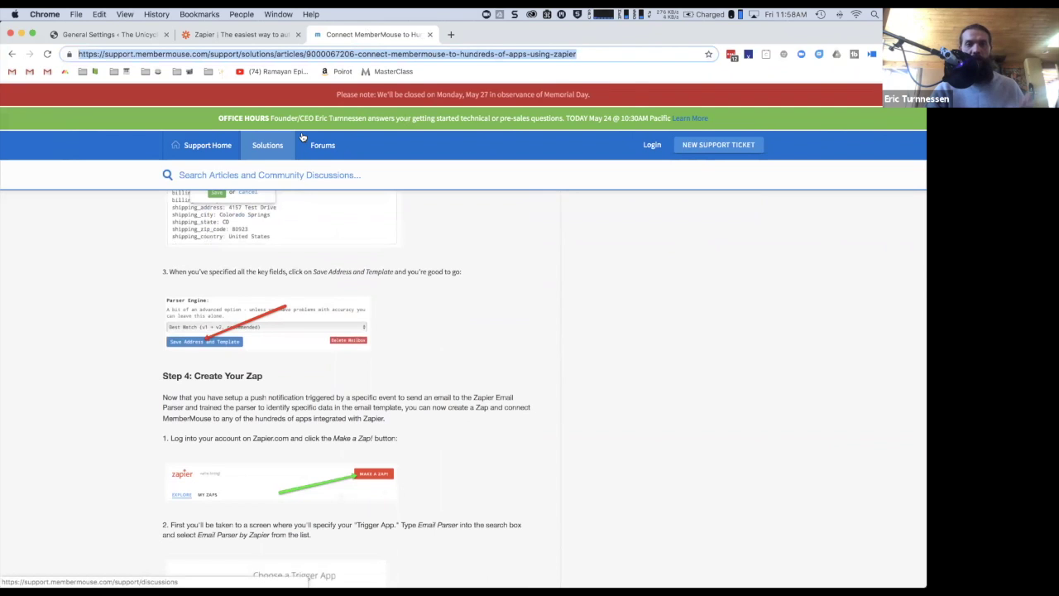
{"action": "left_click", "coordinate": [247, 33]}
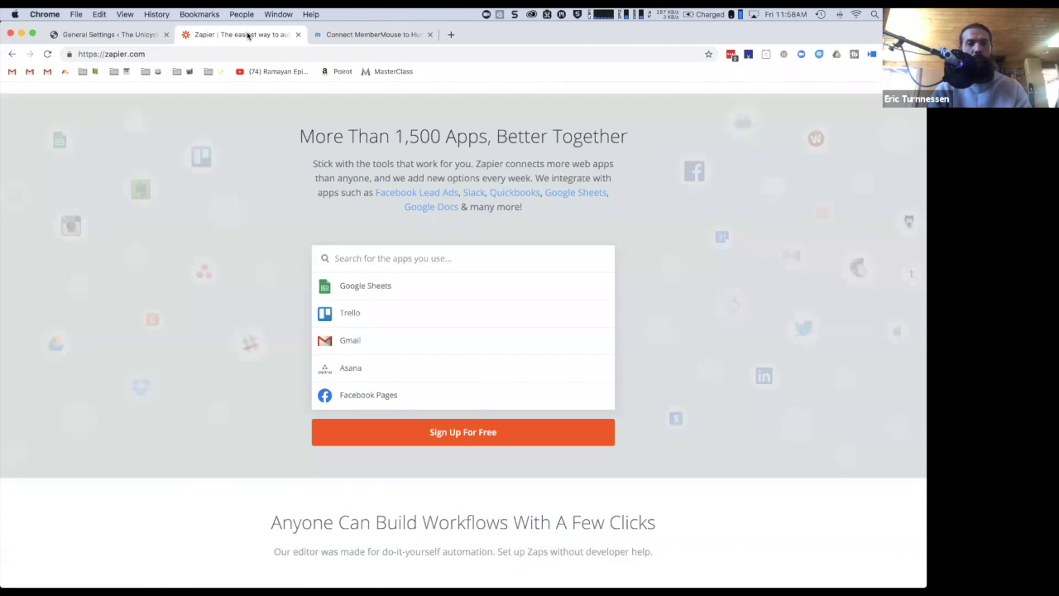